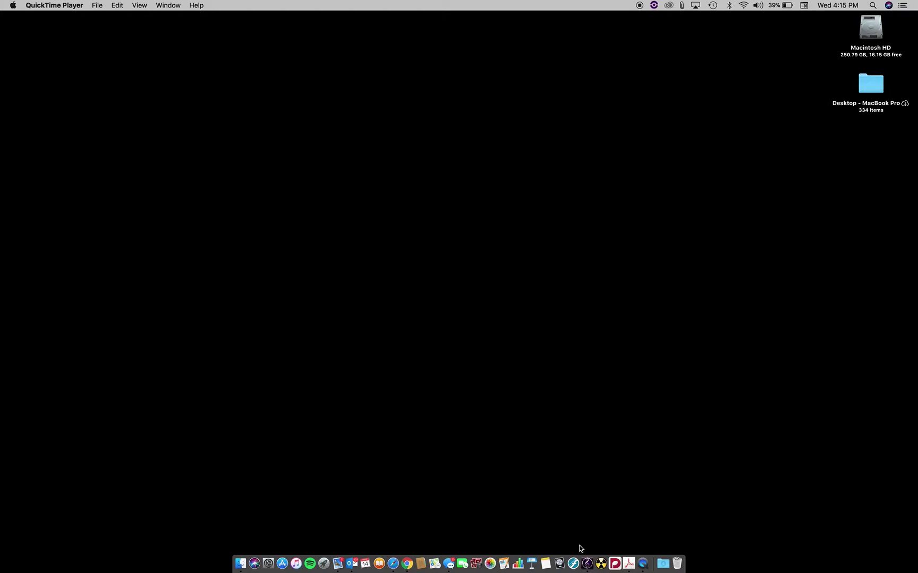
# Start a new score using the Jazz Inkpen2 house style
pyautogui.click(588, 562)
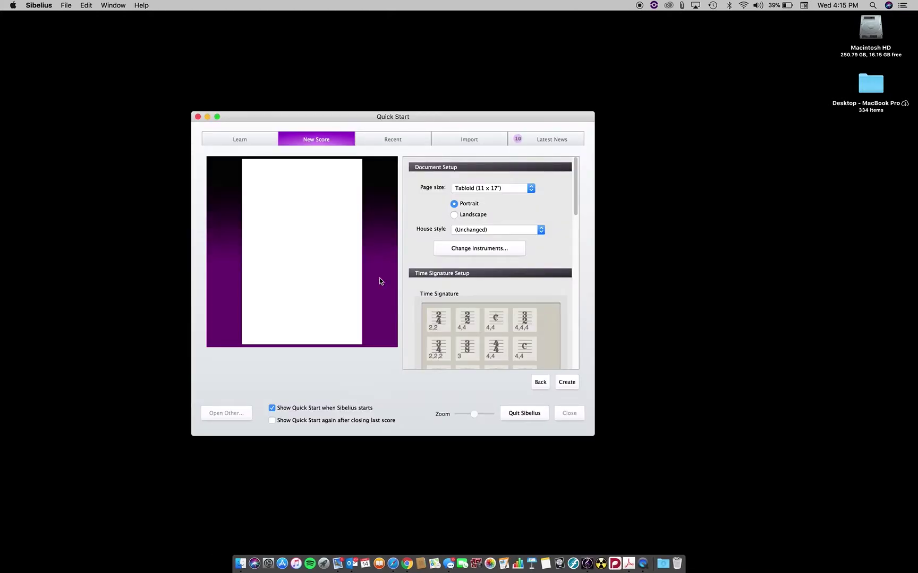
pyautogui.click(311, 139)
pyautogui.click(475, 232)
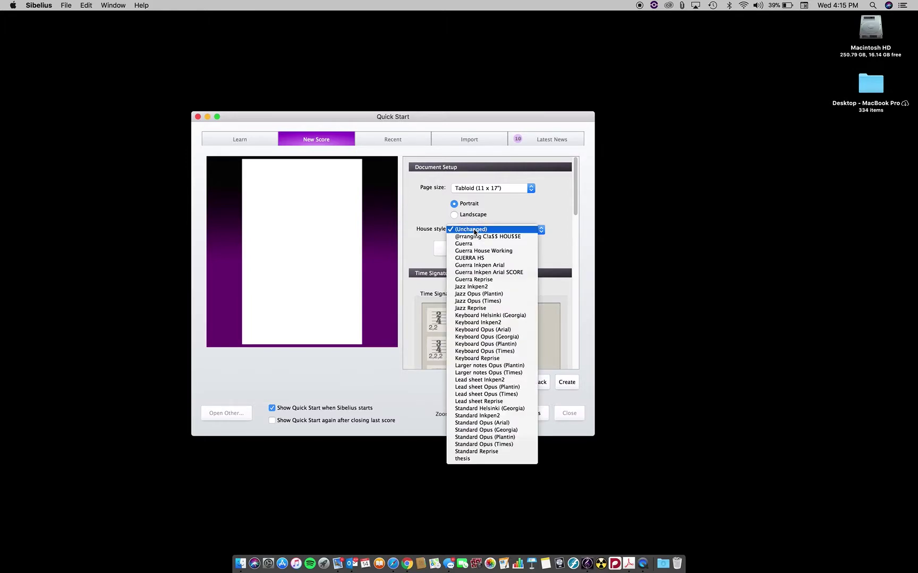
pyautogui.click(475, 287)
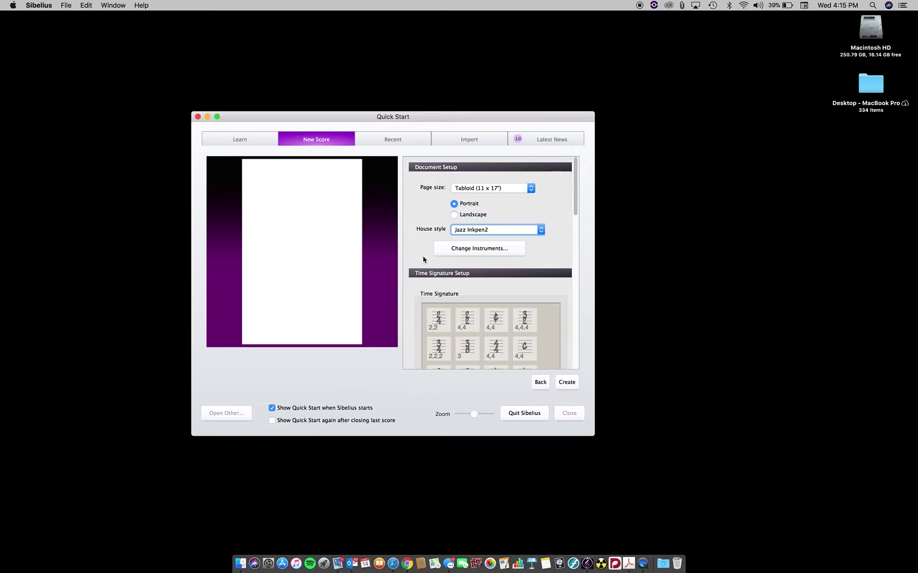
pyautogui.click(484, 251)
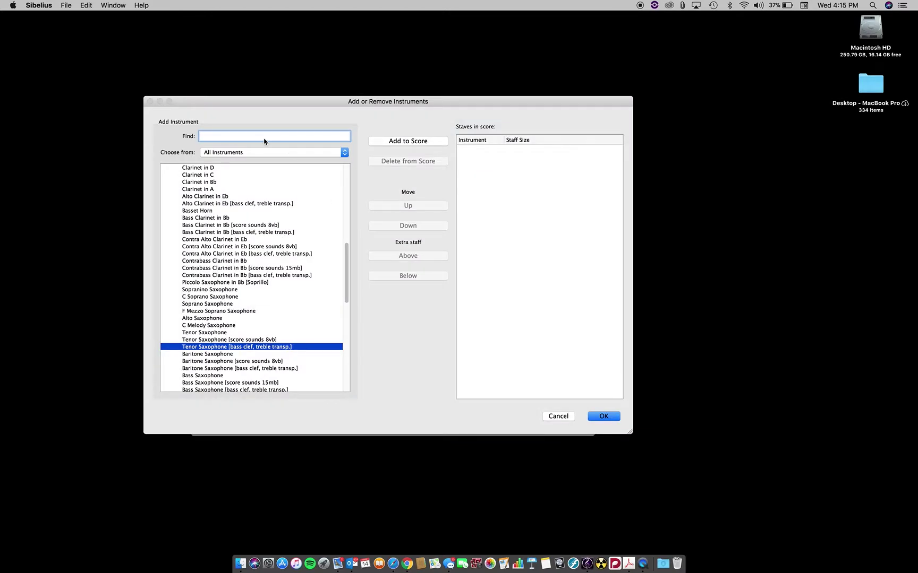
# Add two Alto Saxophone staves to the score
pyautogui.write('Alto Sax')
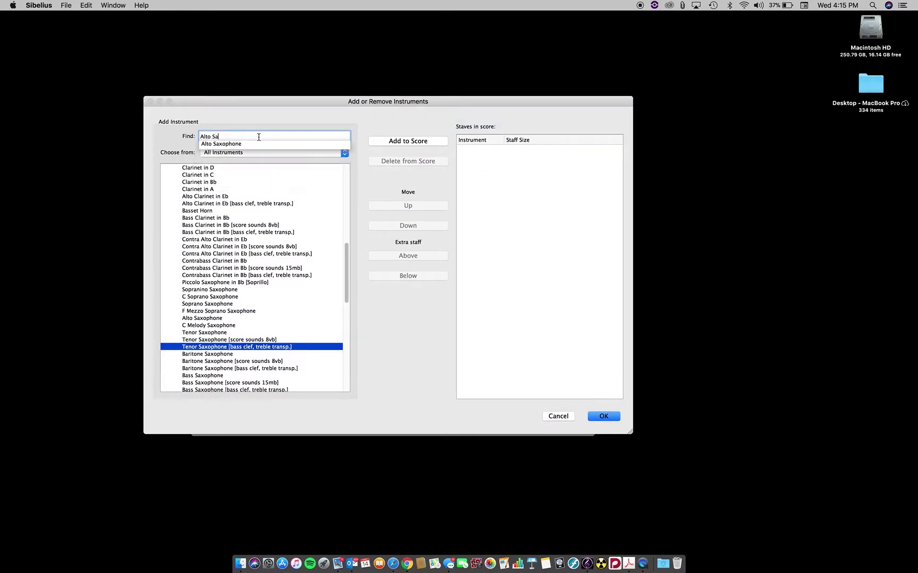
pyautogui.click(255, 144)
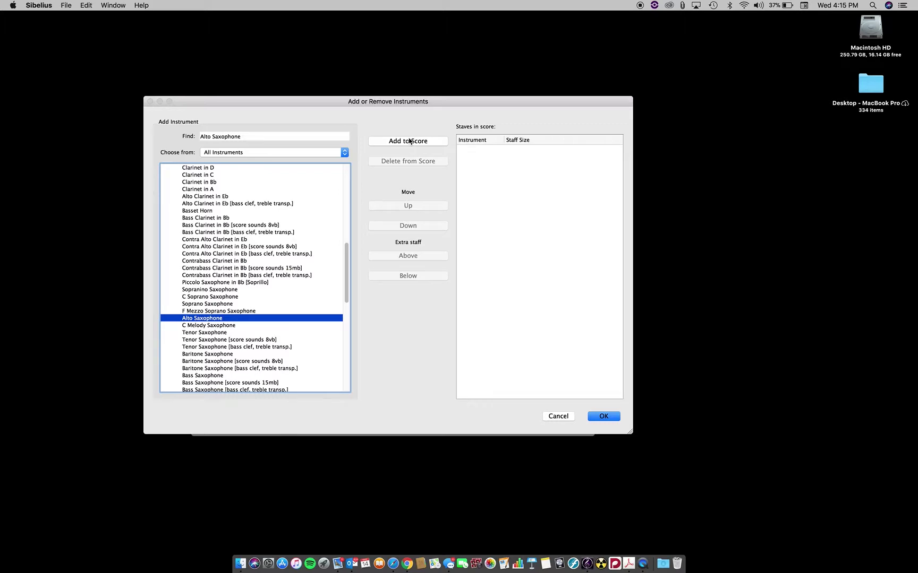
pyautogui.click(414, 142)
pyautogui.click(413, 142)
# Add two Tenor Saxophone staves to the score
pyautogui.tripleClick(279, 138)
pyautogui.write('Tenor')
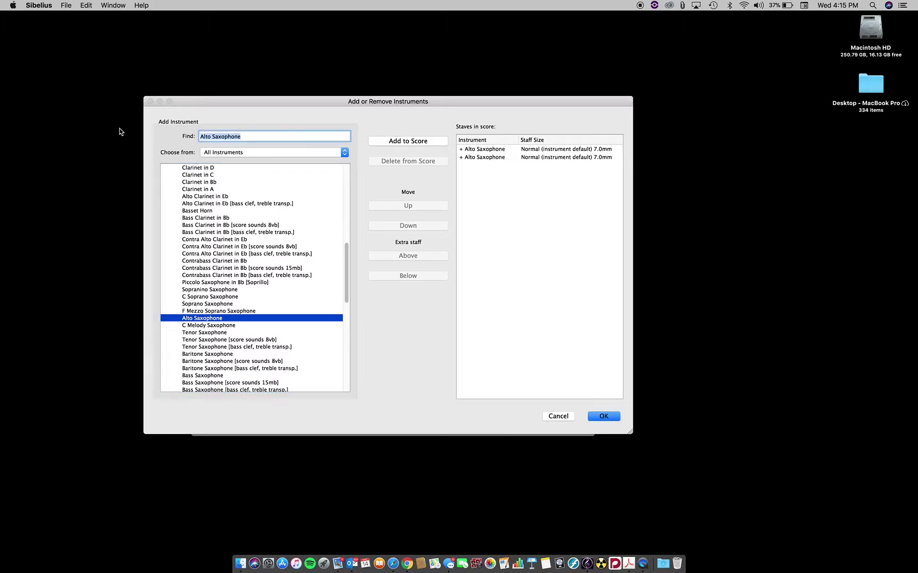
pyautogui.write(' Sao')
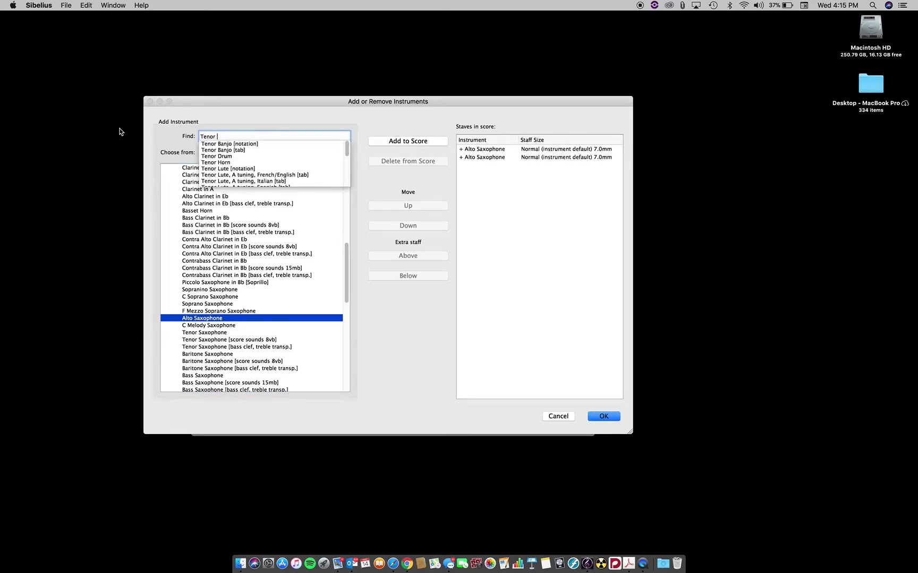
pyautogui.press('BackSpace')
pyautogui.write('xo')
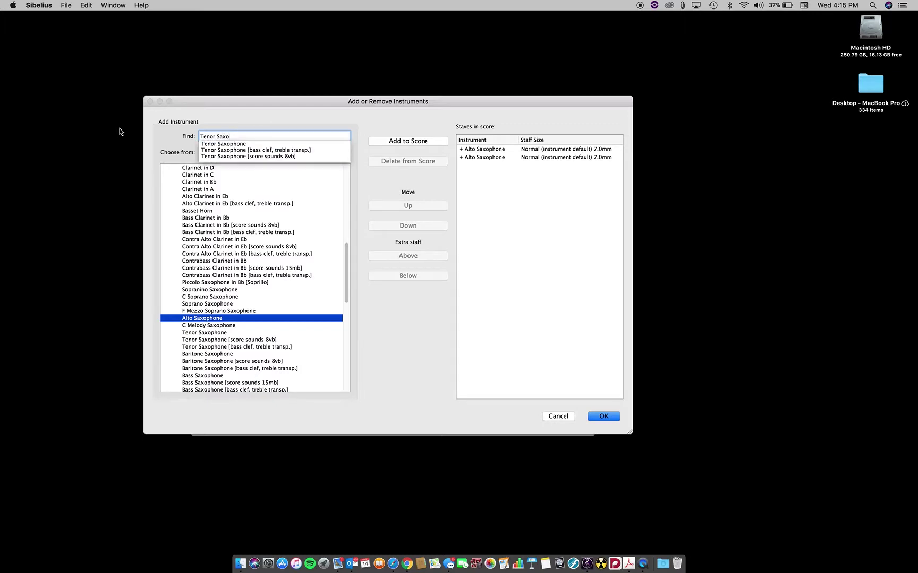
pyautogui.write('phone')
pyautogui.click(274, 152)
pyautogui.click(399, 142)
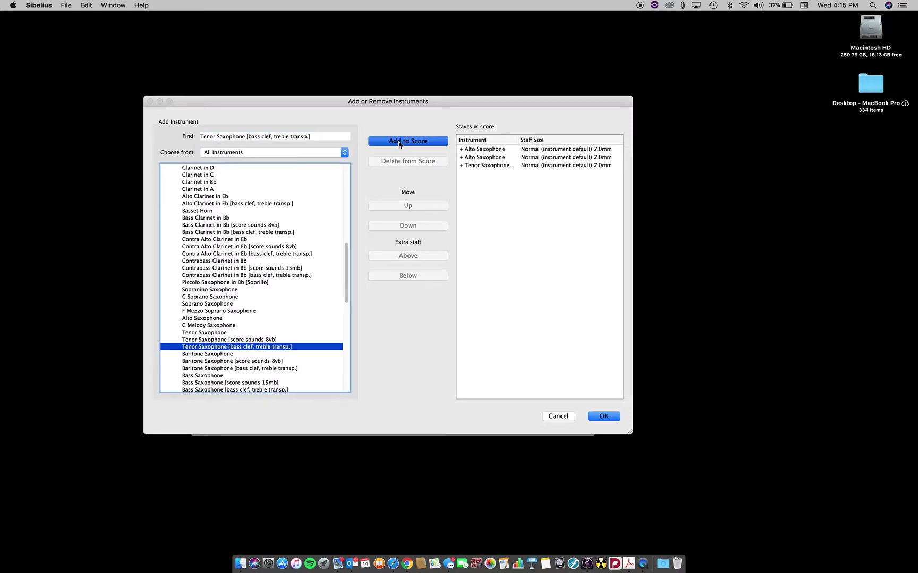
pyautogui.click(399, 144)
# Add one Baritone Saxophone staff to the score
pyautogui.tripleClick(317, 136)
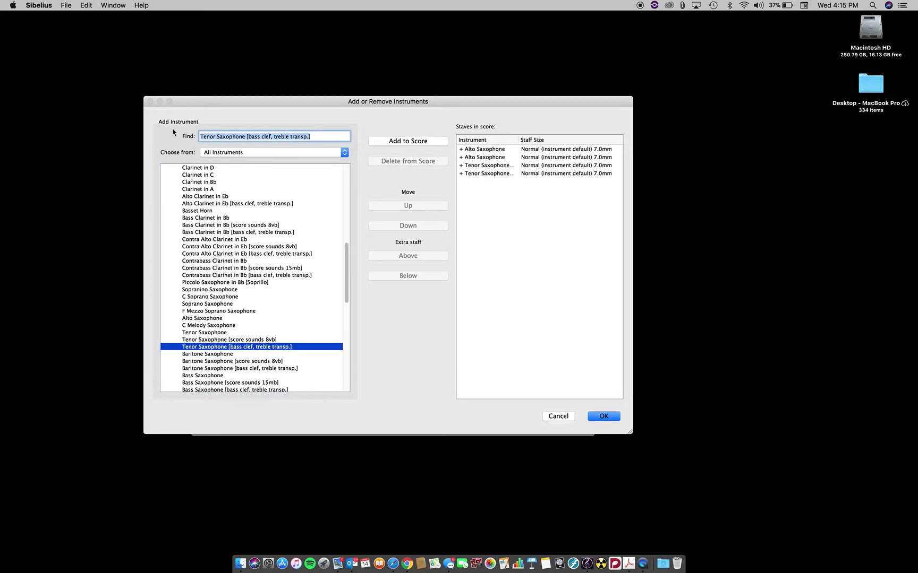
pyautogui.write('Baritone Saxophone')
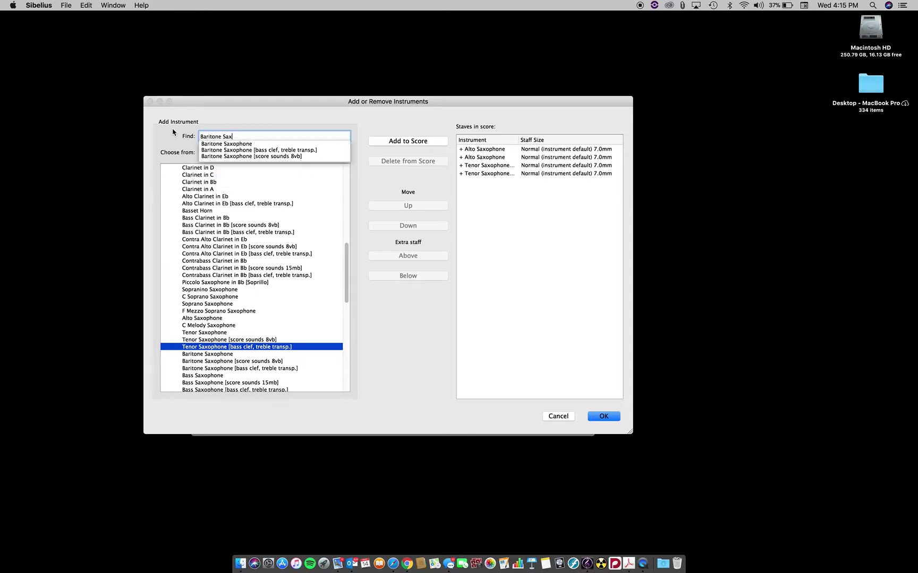
pyautogui.click(238, 150)
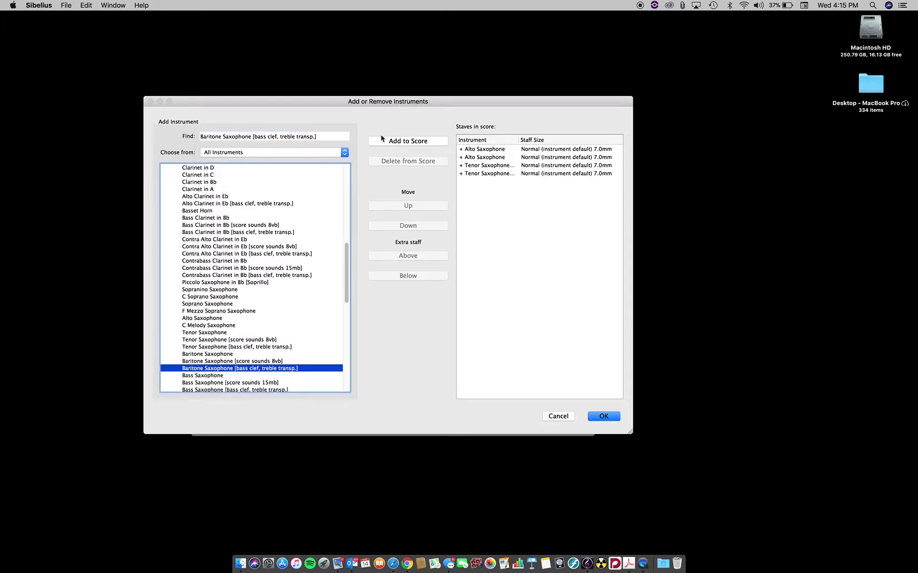
pyautogui.click(401, 140)
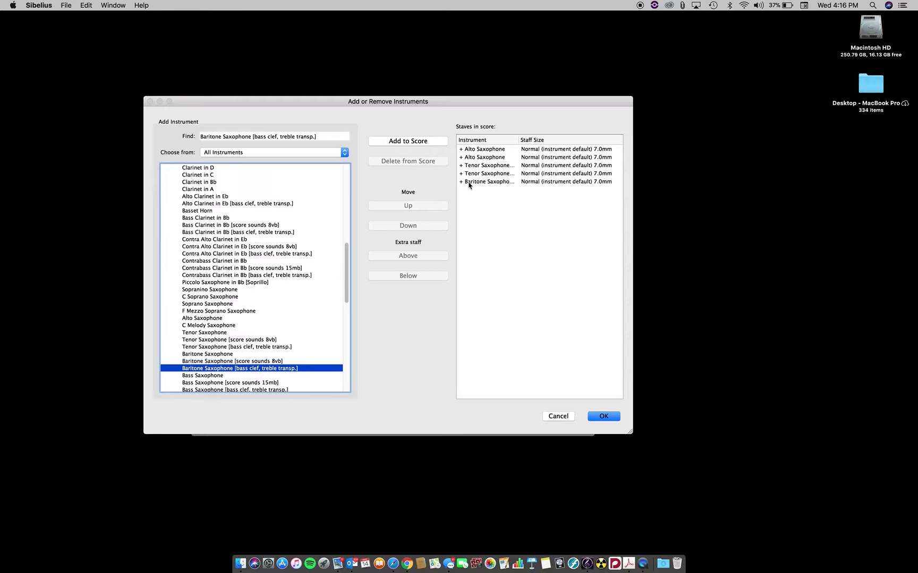
pyautogui.moveTo(318, 136); pyautogui.dragTo(121, 126)
# Add four Trumpet in Bb staves
pyautogui.write('Trumpet')
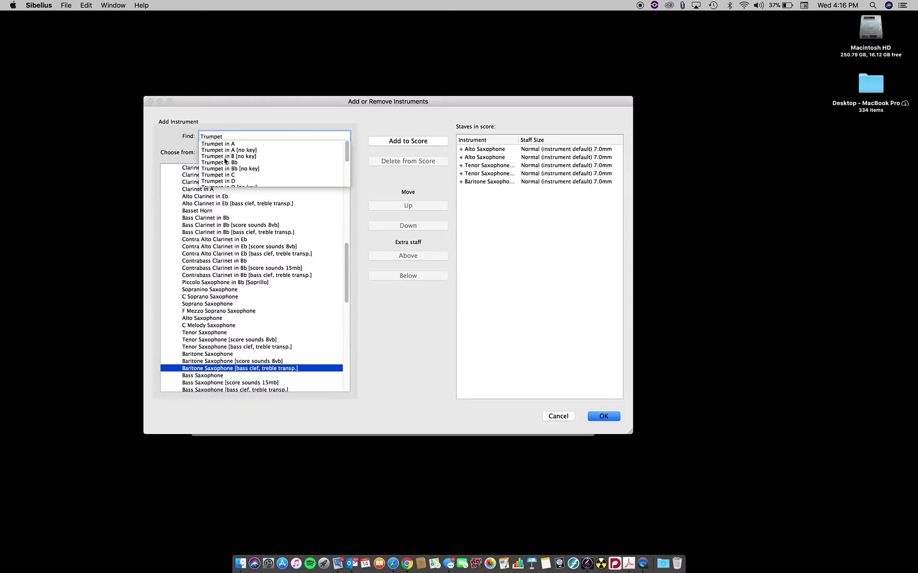
pyautogui.click(226, 162)
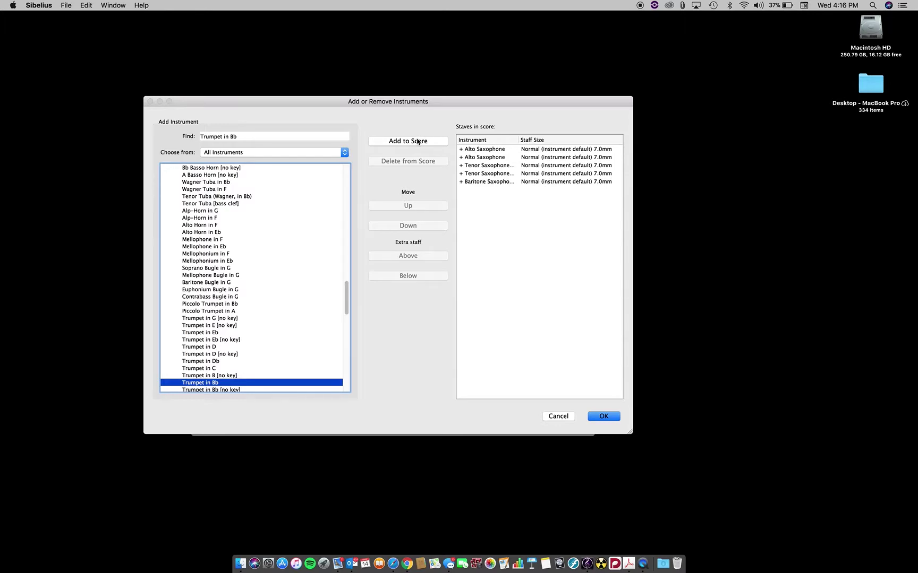
pyautogui.click(417, 141)
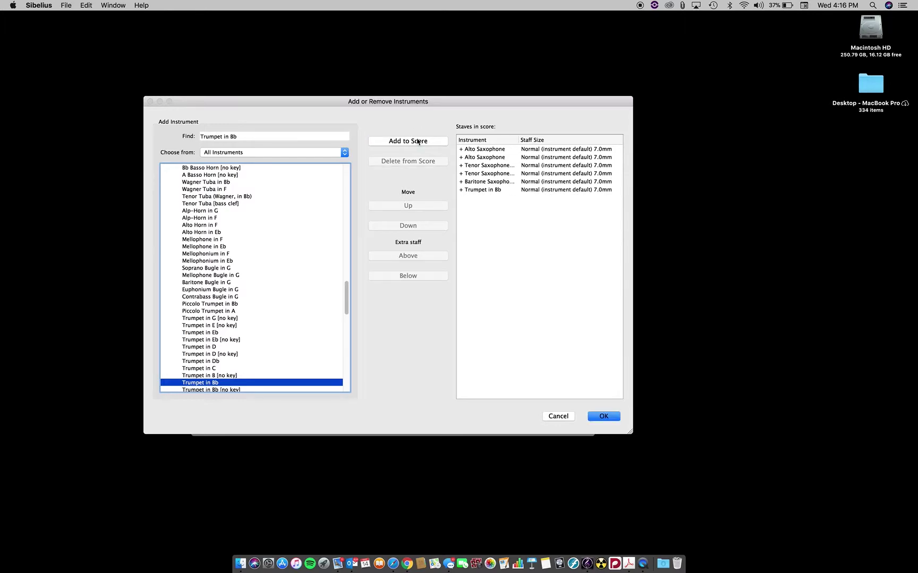
pyautogui.click(418, 141)
pyautogui.click(417, 141)
pyautogui.click(418, 141)
pyautogui.click(418, 141)
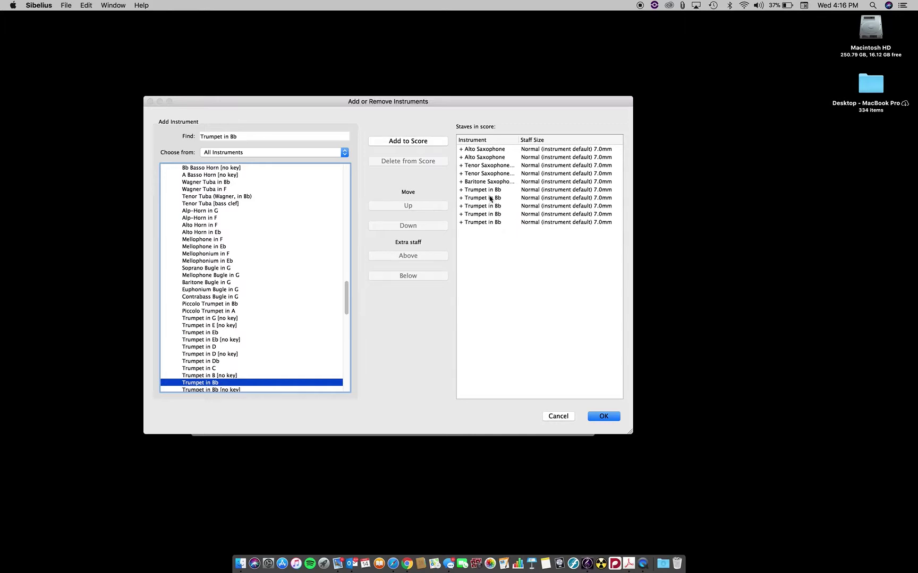
# Add four Trombone staves
pyautogui.click(247, 136)
pyautogui.press('super+a')
pyautogui.press('BackSpace')
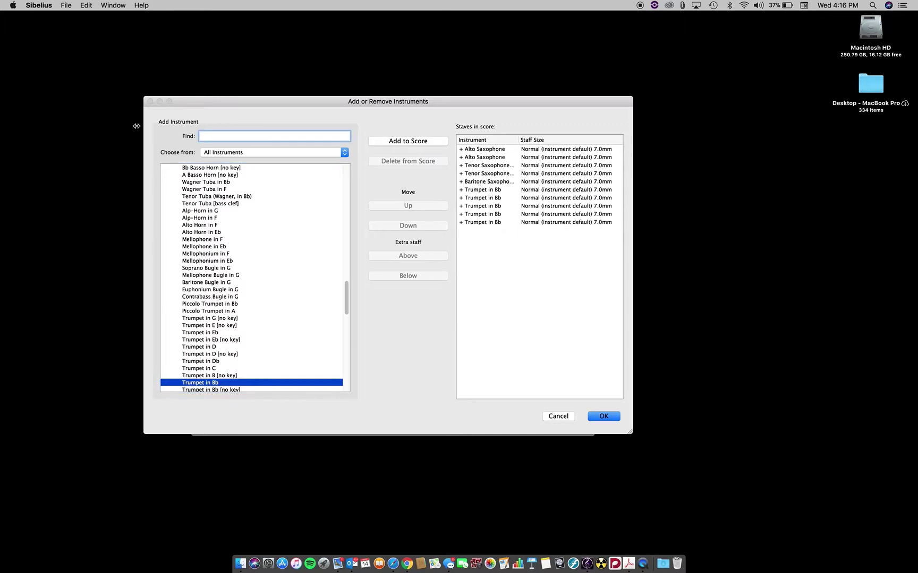
pyautogui.write('Trombone')
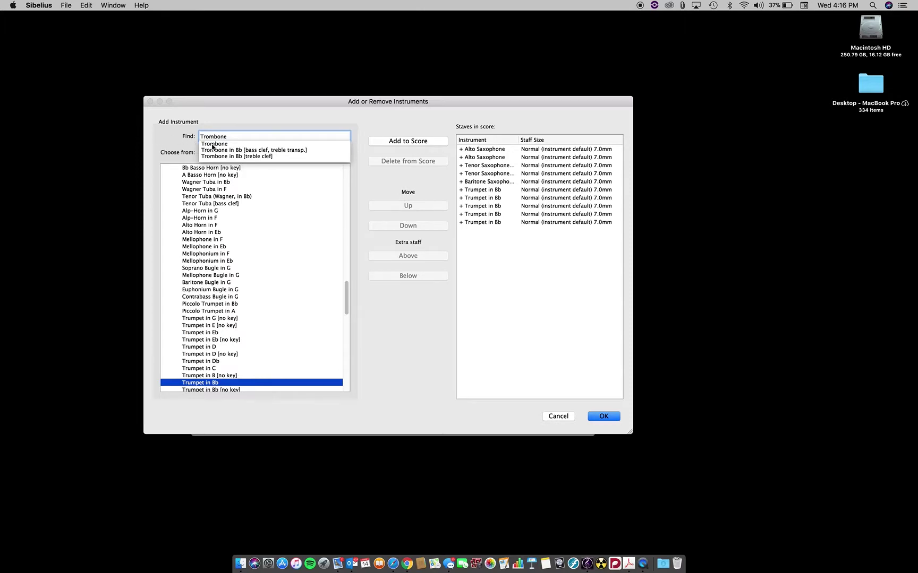
pyautogui.click(212, 144)
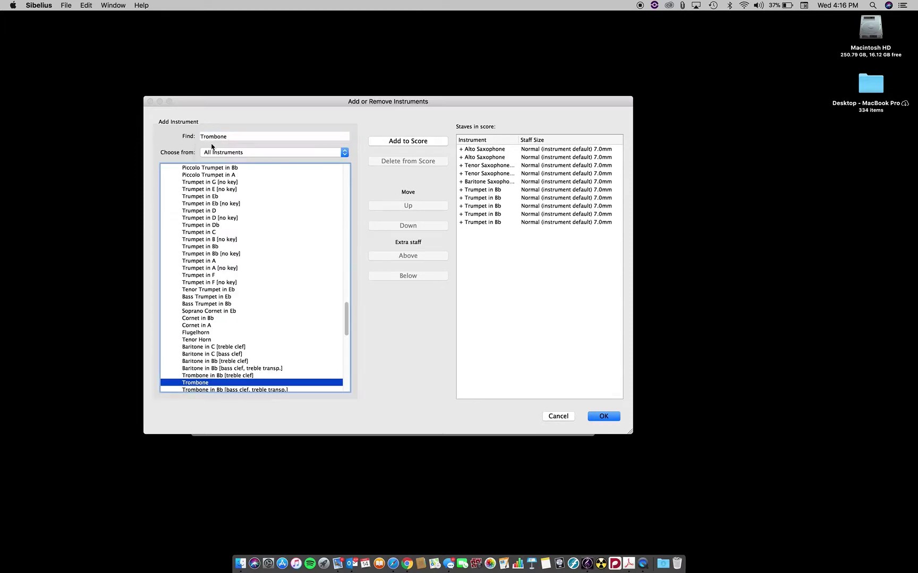
pyautogui.click(401, 142)
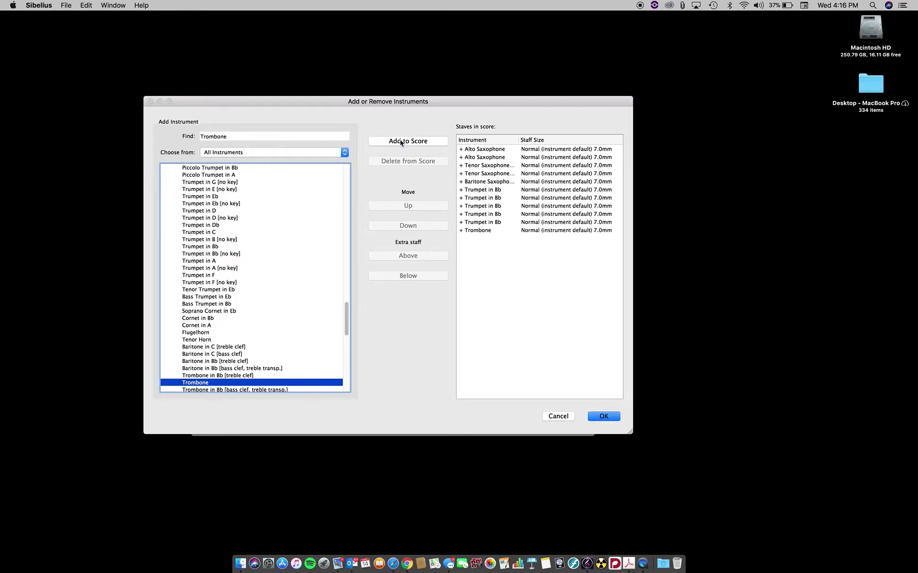
pyautogui.click(401, 143)
pyautogui.click(401, 142)
pyautogui.click(401, 142)
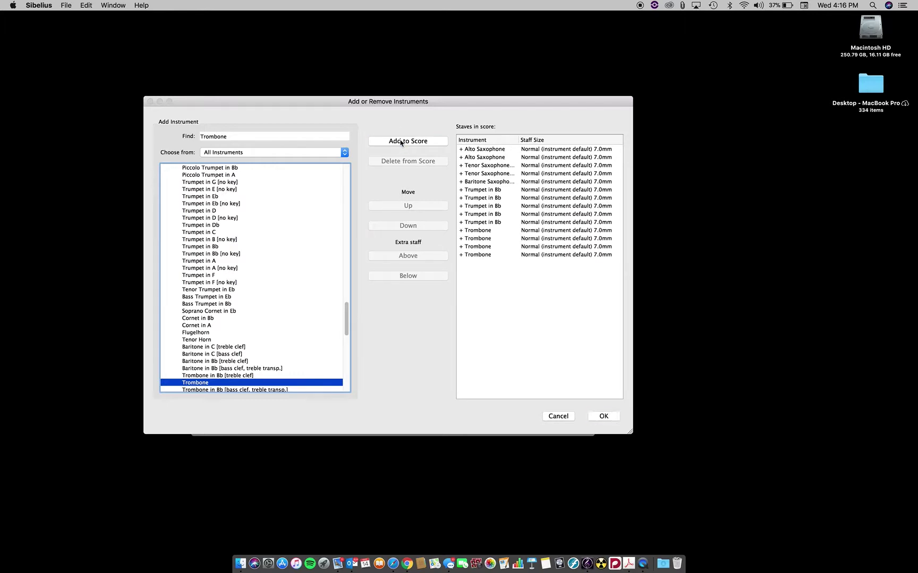
# Add one Bass Trombone staff
pyautogui.doubleClick(238, 138)
pyautogui.press('BackSpace')
pyautogui.write('Bass')
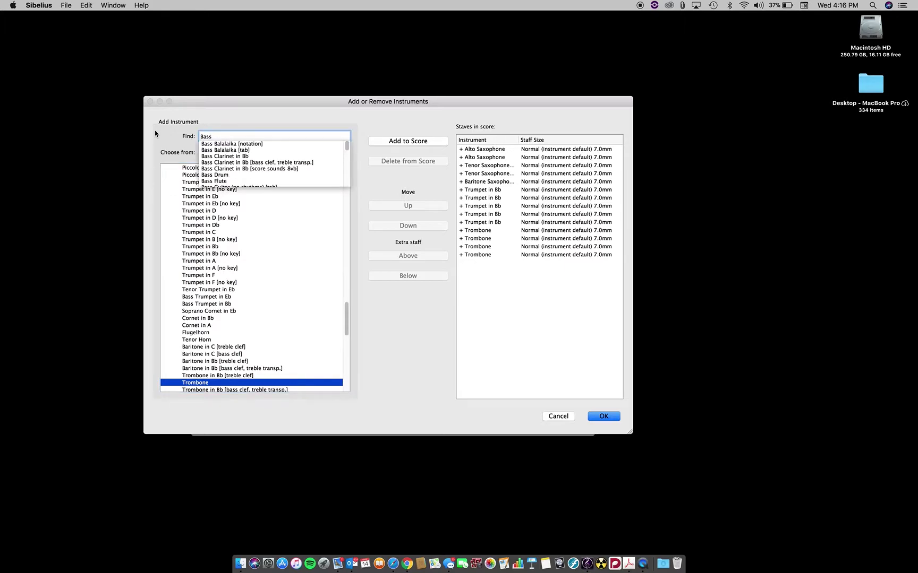
pyautogui.write(' Trombone')
pyautogui.press('Down')
pyautogui.press('Return')
pyautogui.click(409, 141)
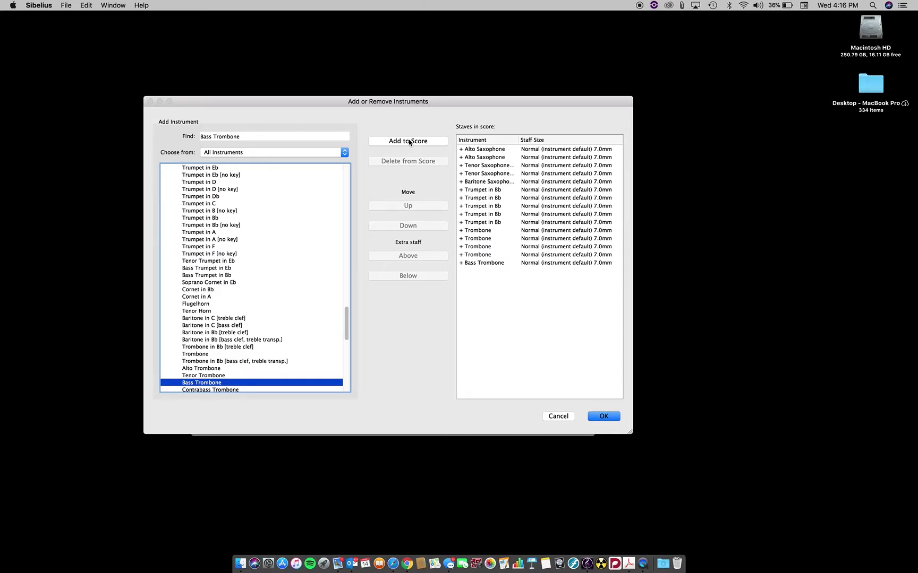
pyautogui.moveTo(251, 137); pyautogui.dragTo(165, 138)
pyautogui.press('BackSpace')
# Add a Piano to the score
pyautogui.write('Piano')
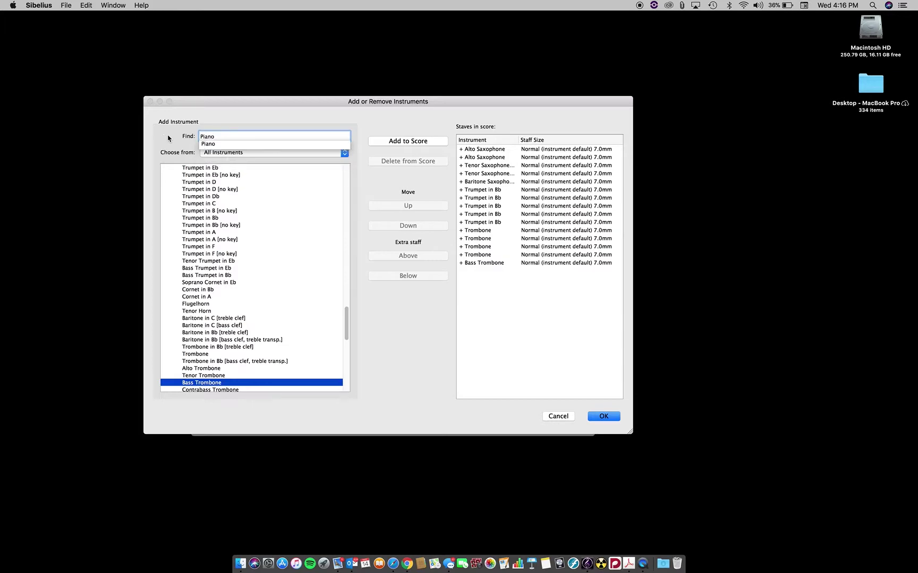
pyautogui.press('Down')
pyautogui.press('Return')
pyautogui.click(419, 144)
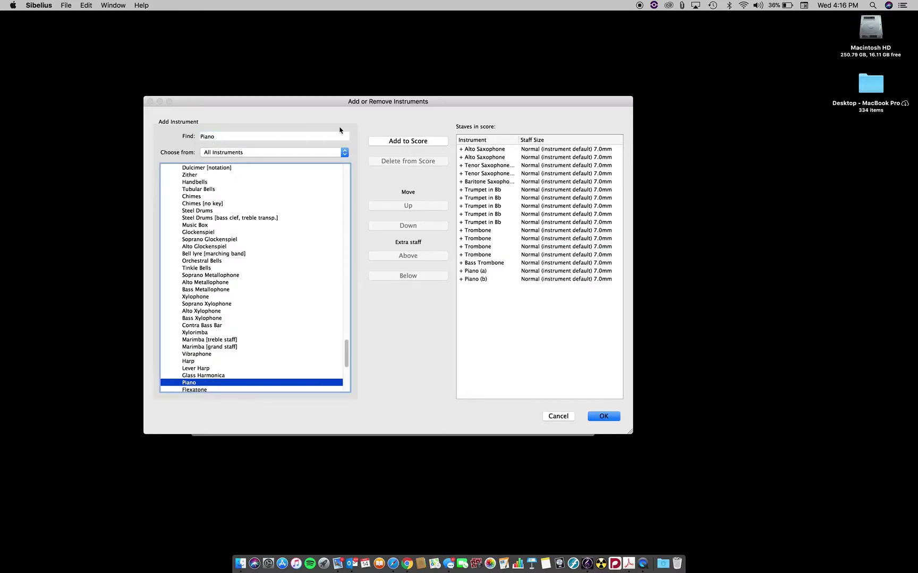
# Add a Jazz Guitar [notation] and move it above the piano
pyautogui.moveTo(223, 137); pyautogui.dragTo(117, 140)
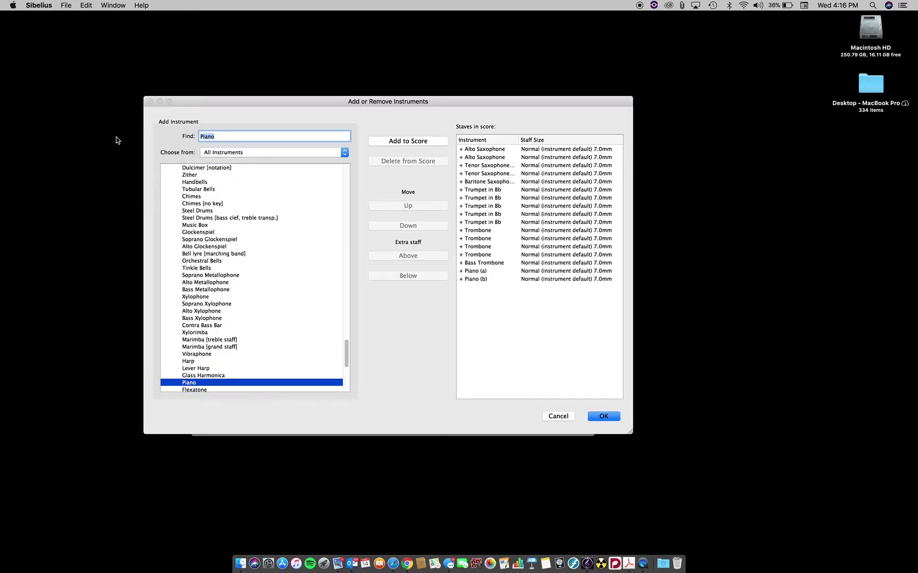
pyautogui.write('Guitar')
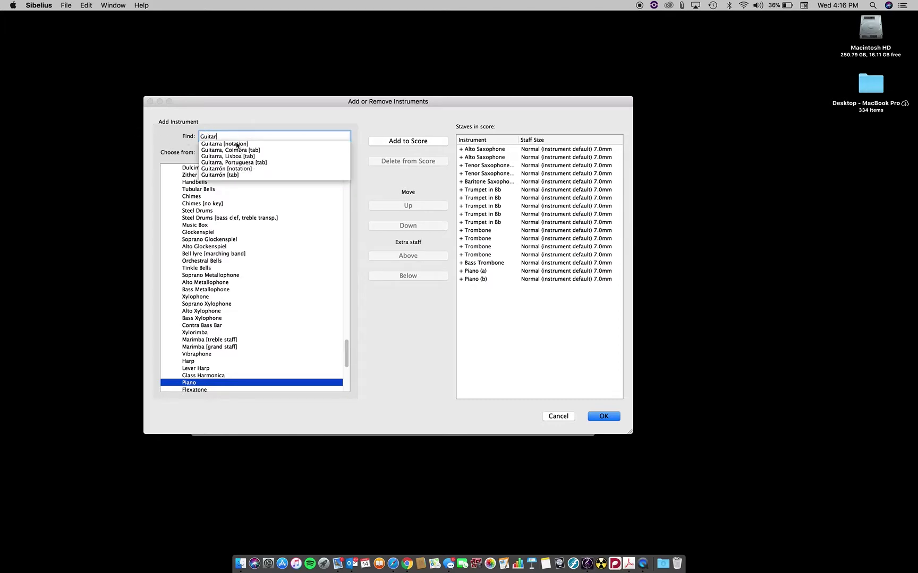
pyautogui.press('BackSpace')
pyautogui.press('BackSpace')
pyautogui.press('BackSpace')
pyautogui.press('BackSpace')
pyautogui.press('BackSpace')
pyautogui.press('BackSpace')
pyautogui.write('Jazz Gu')
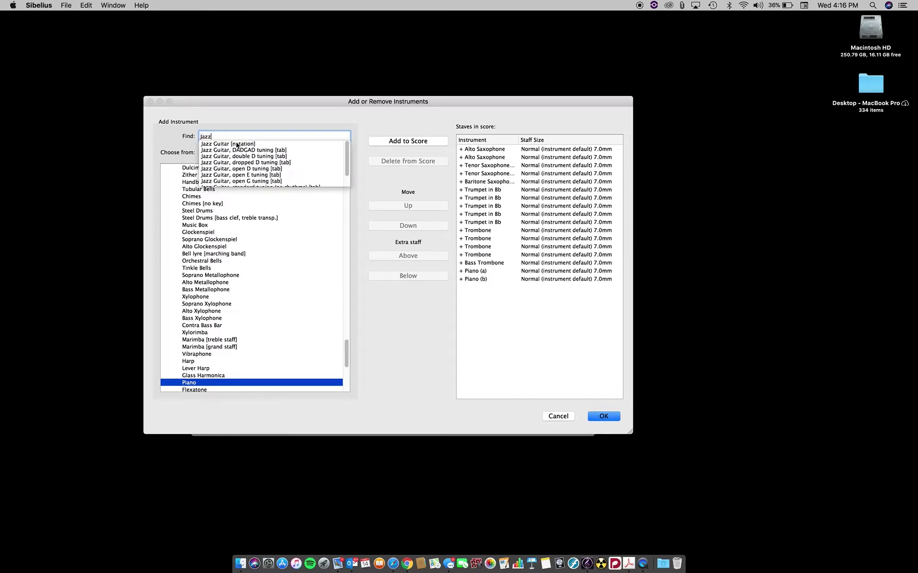
pyautogui.click(237, 143)
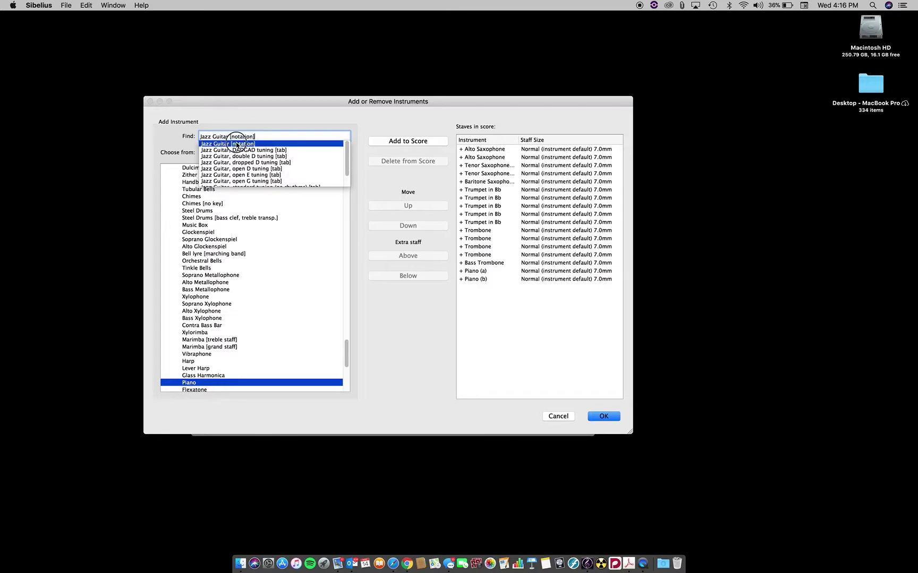
pyautogui.click(398, 141)
pyautogui.click(483, 287)
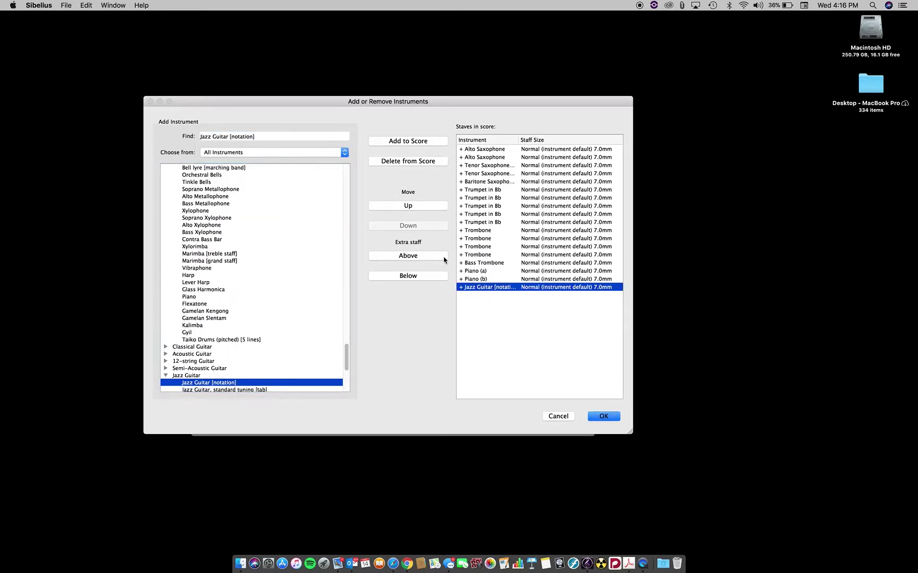
pyautogui.click(418, 207)
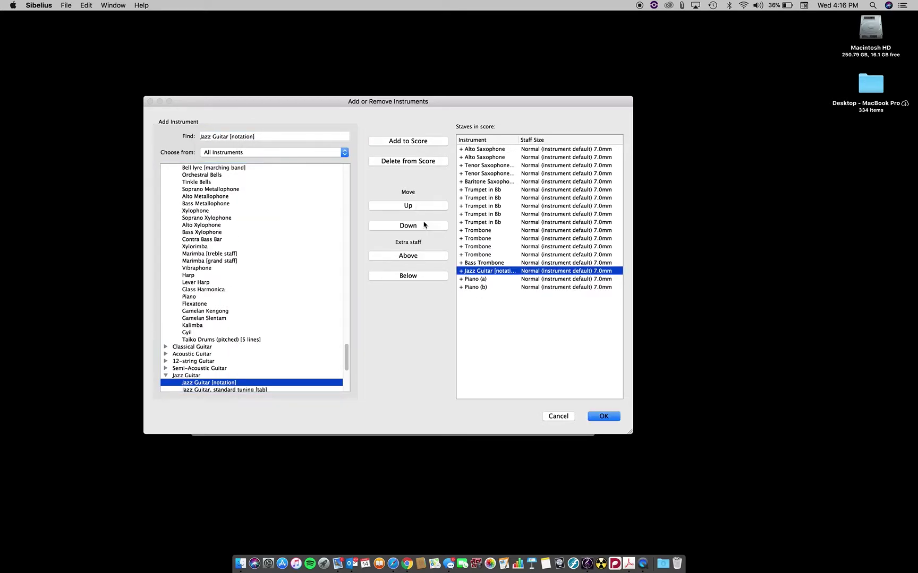
# Add an Acoustic Bass [notation] staff
pyautogui.click(243, 136)
pyautogui.press('cmd+a')
pyautogui.press('BackSpace')
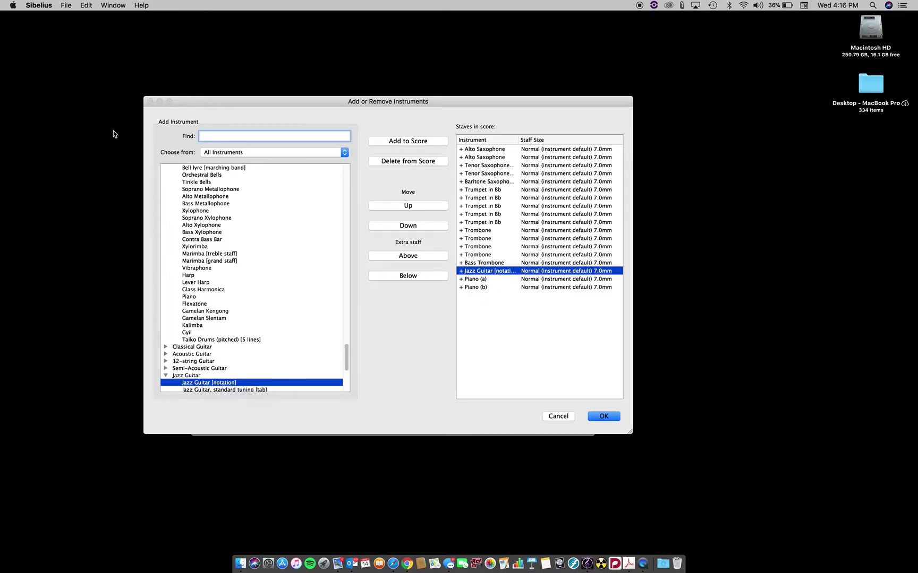
pyautogui.write('Acoustic')
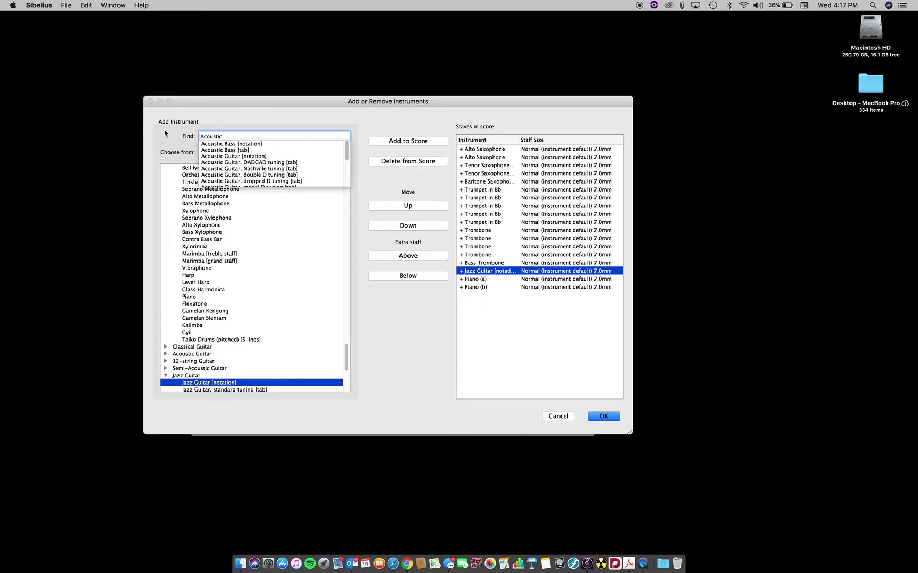
pyautogui.click(230, 150)
pyautogui.click(250, 136)
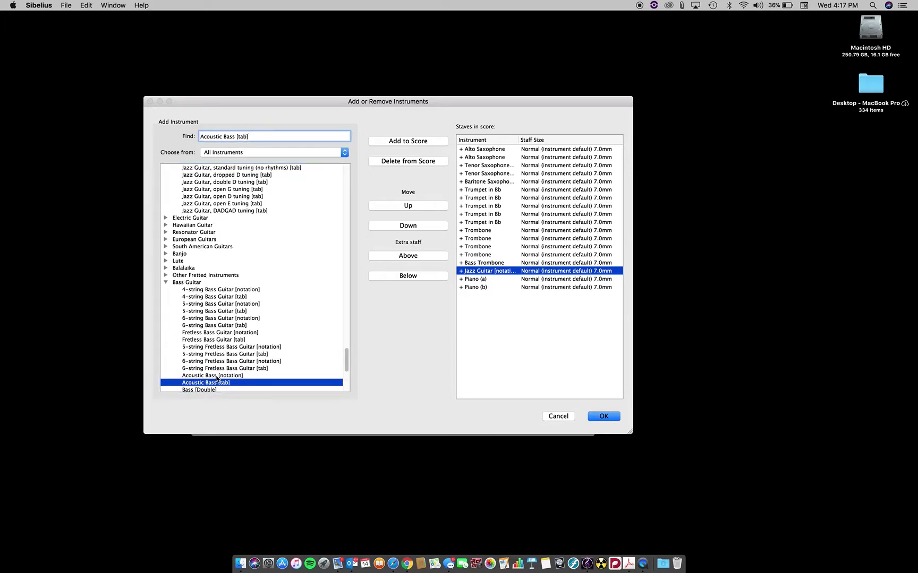
pyautogui.click(239, 376)
pyautogui.click(418, 142)
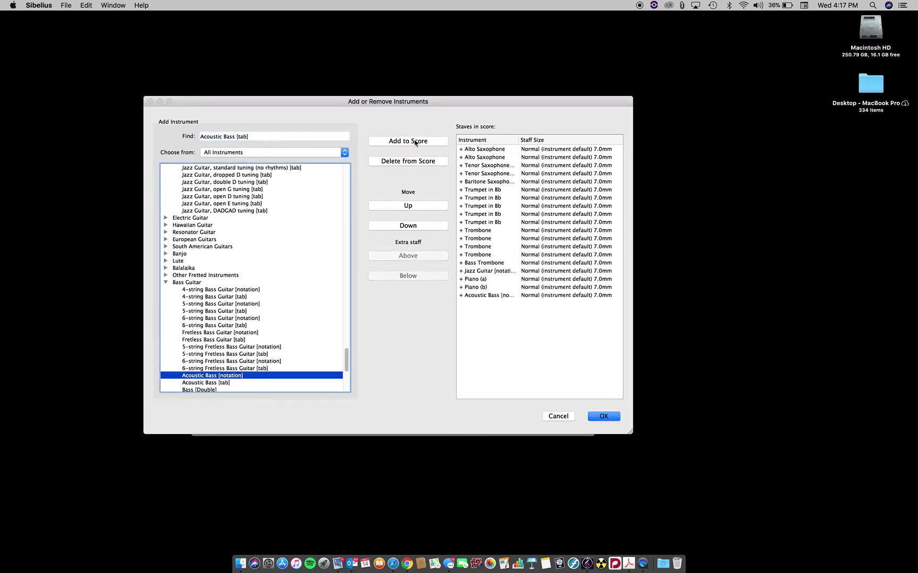
# Add a Drum Set (Jazz) and move it below the acoustic bass
pyautogui.tripleClick(247, 137)
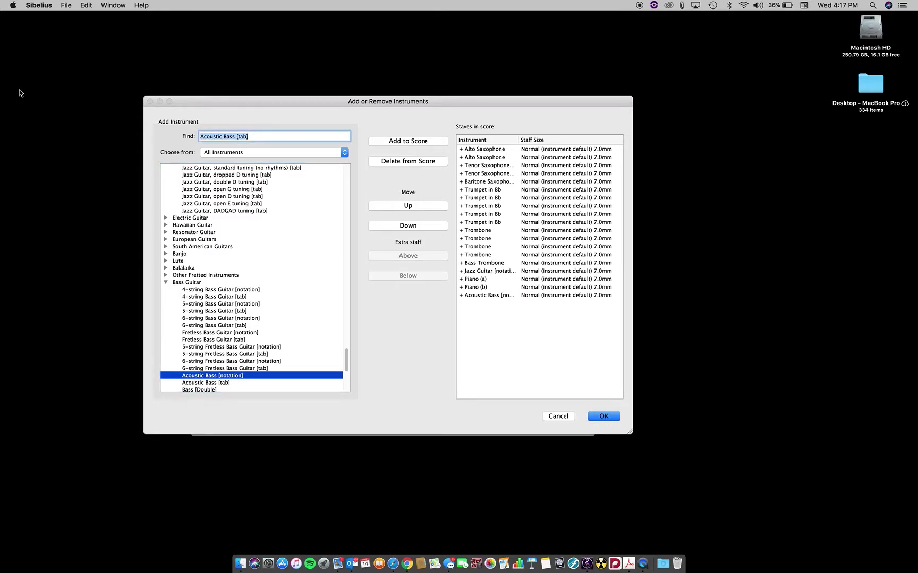
pyautogui.write('Drum')
pyautogui.scroll(-3, 218, 158)
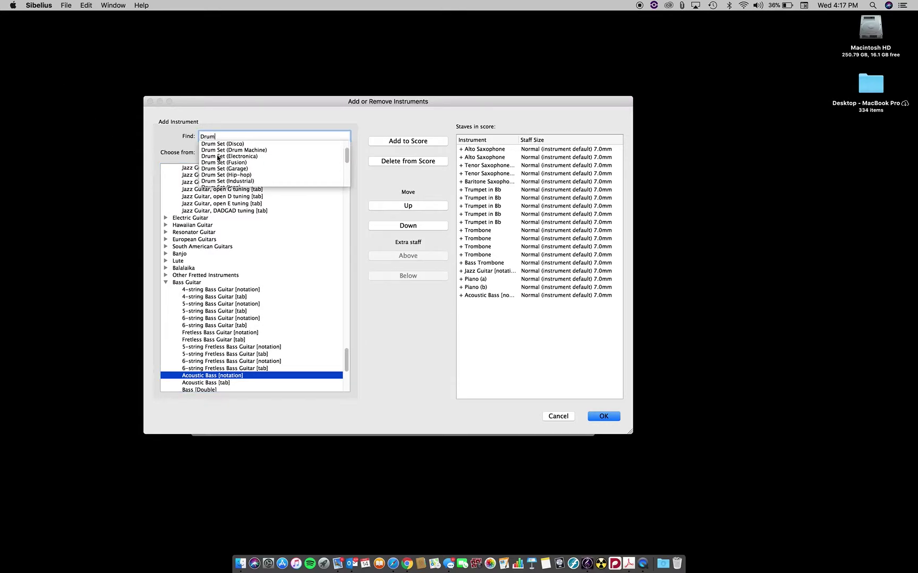
pyautogui.click(223, 169)
pyautogui.click(386, 141)
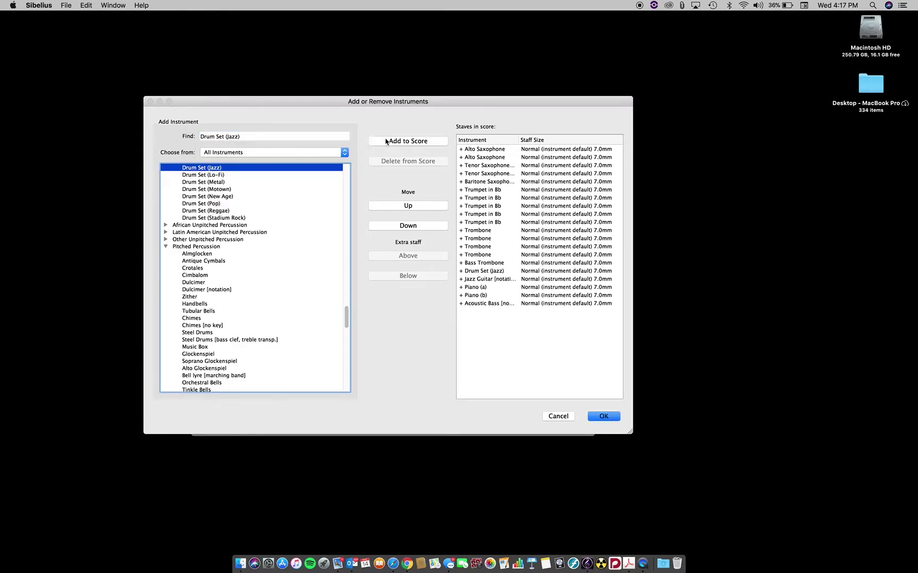
pyautogui.click(480, 271)
pyautogui.click(414, 226)
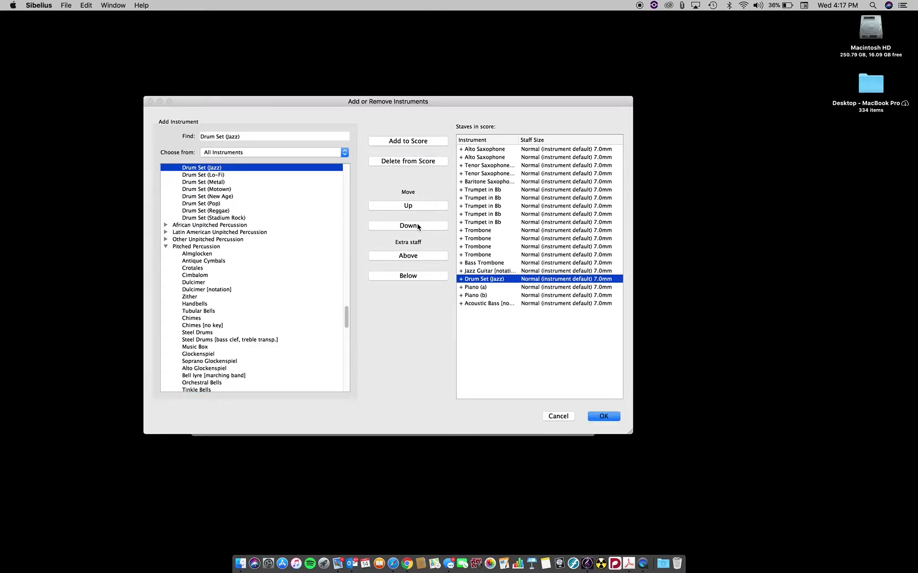
pyautogui.click(416, 226)
pyautogui.click(417, 225)
pyautogui.click(417, 226)
pyautogui.click(244, 137)
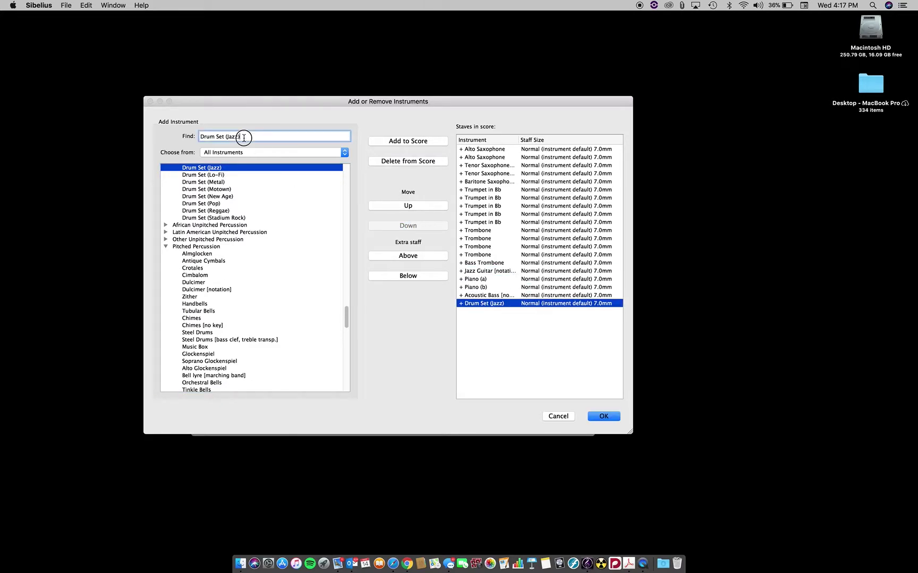
# Add a Vibraphone below the jazz guitar and confirm the instrument list
pyautogui.write('Vibes')
pyautogui.press('BackSpace')
pyautogui.press('BackSpace')
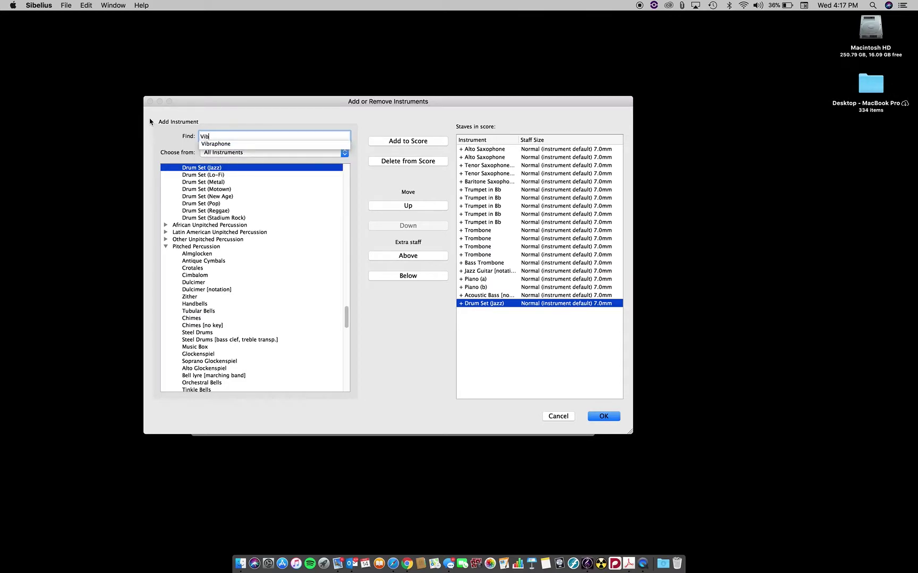
pyautogui.click(257, 144)
pyautogui.click(382, 141)
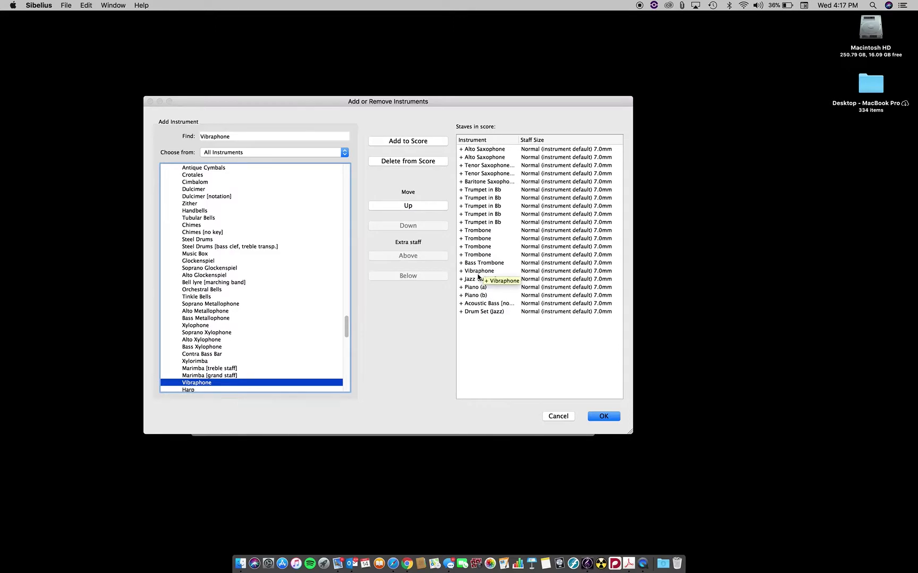
pyautogui.click(472, 272)
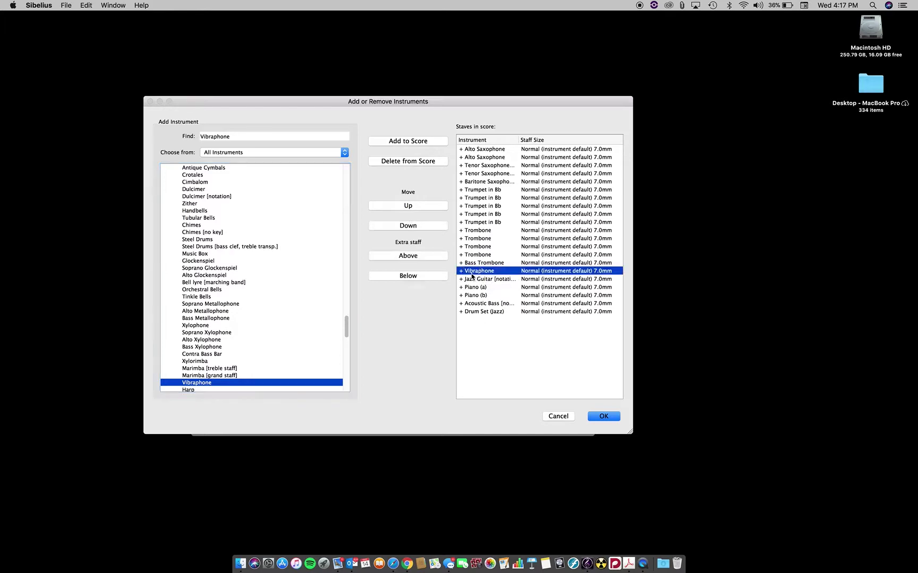
pyautogui.click(412, 226)
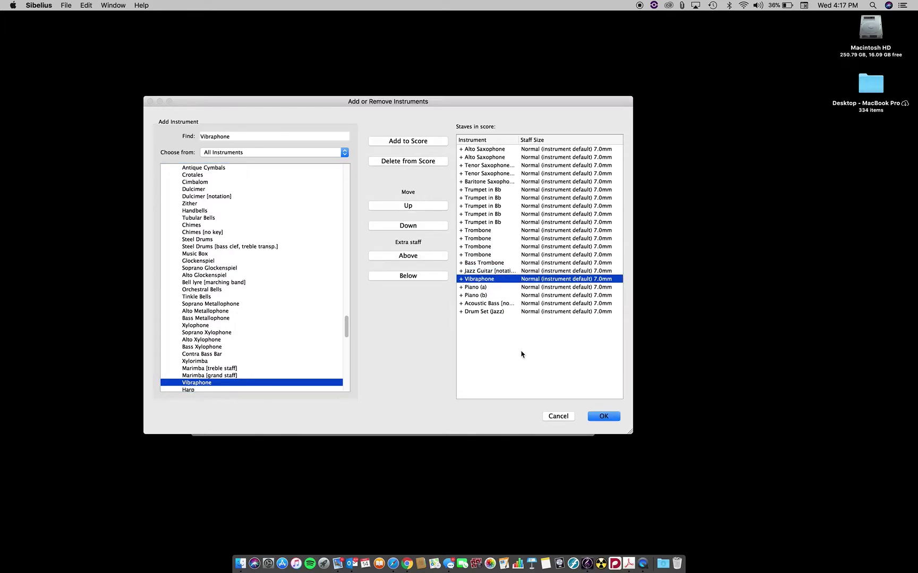
pyautogui.click(616, 419)
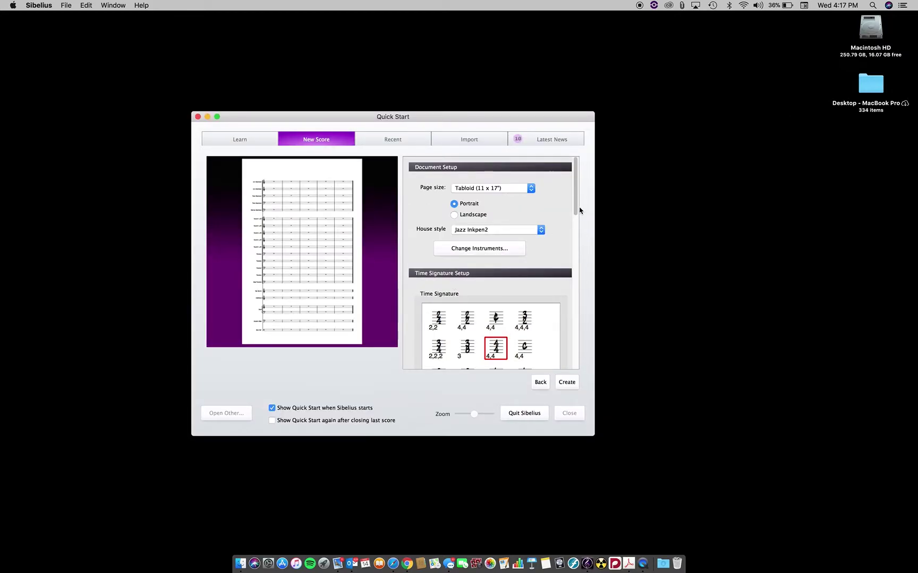
# Set the time signature to cut time
pyautogui.moveTo(575, 208); pyautogui.dragTo(576, 236)
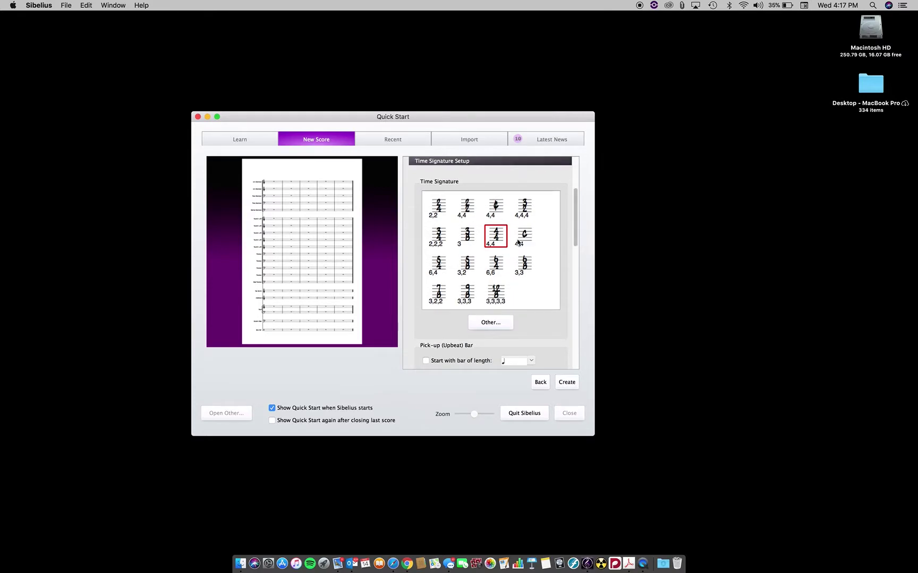
pyautogui.click(575, 215)
pyautogui.moveTo(575, 216); pyautogui.dragTo(575, 220)
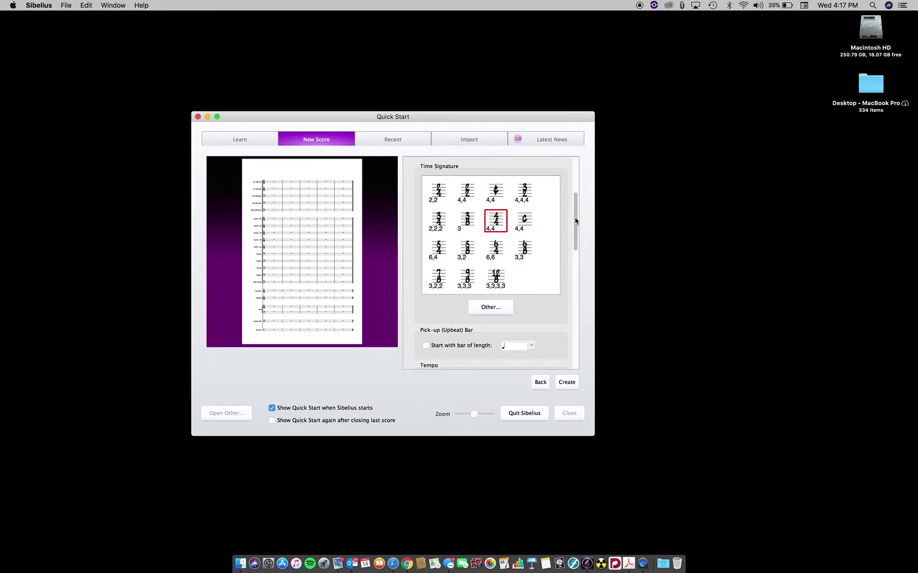
pyautogui.click(496, 192)
# Set the tempo text to Fast Swing with a metronome mark of 220
pyautogui.moveTo(575, 221); pyautogui.dragTo(575, 256)
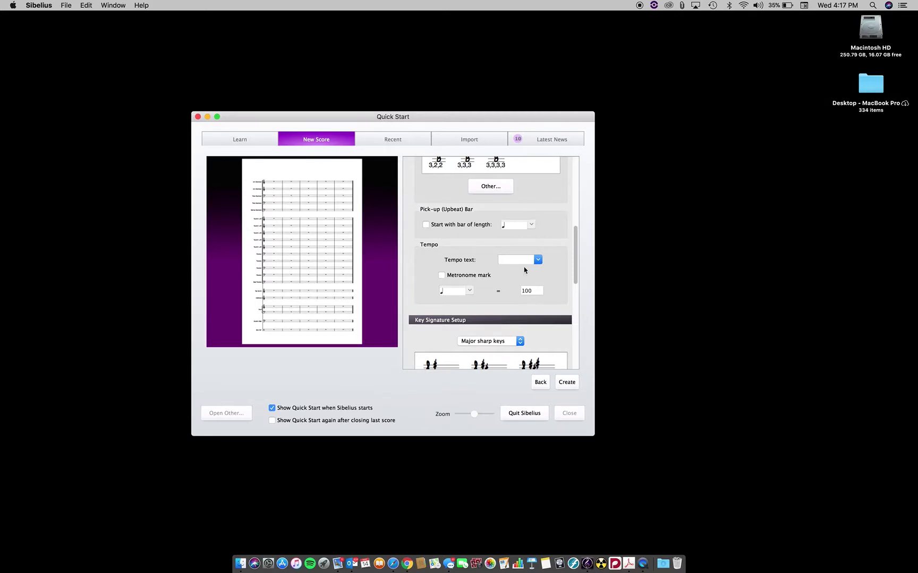
pyautogui.click(511, 262)
pyautogui.write('Fast Swing')
pyautogui.click(446, 276)
pyautogui.click(533, 292)
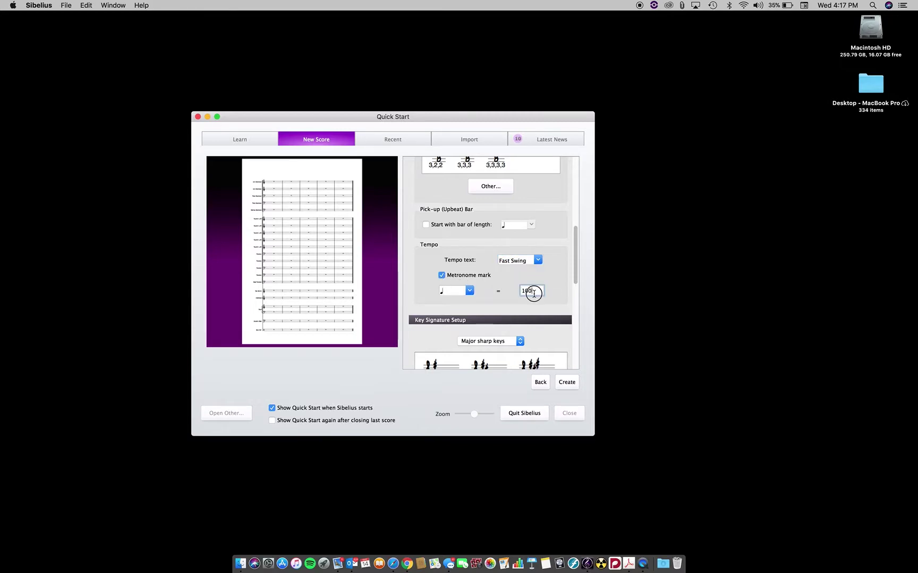
pyautogui.press('BackSpace')
pyautogui.press('BackSpace')
pyautogui.press('BackSpace')
pyautogui.write('220')
pyautogui.moveTo(574, 253); pyautogui.dragTo(576, 307)
# Set the key signature to Db major
pyautogui.click(521, 259)
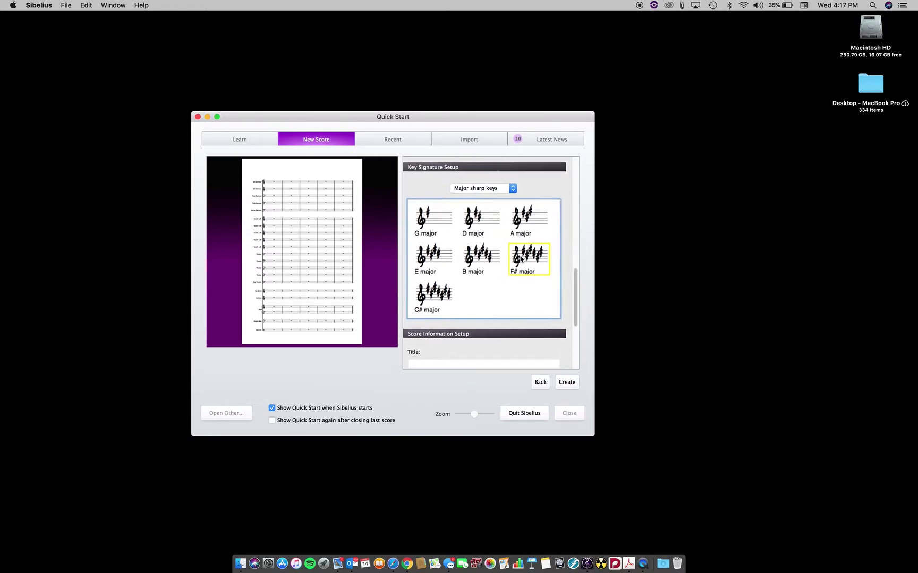
pyautogui.click(508, 192)
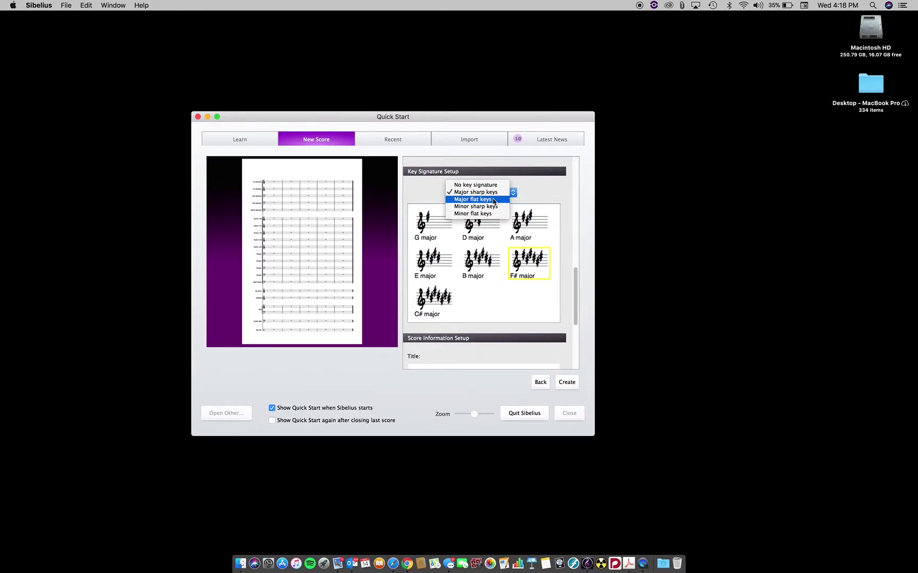
pyautogui.click(493, 200)
pyautogui.click(480, 265)
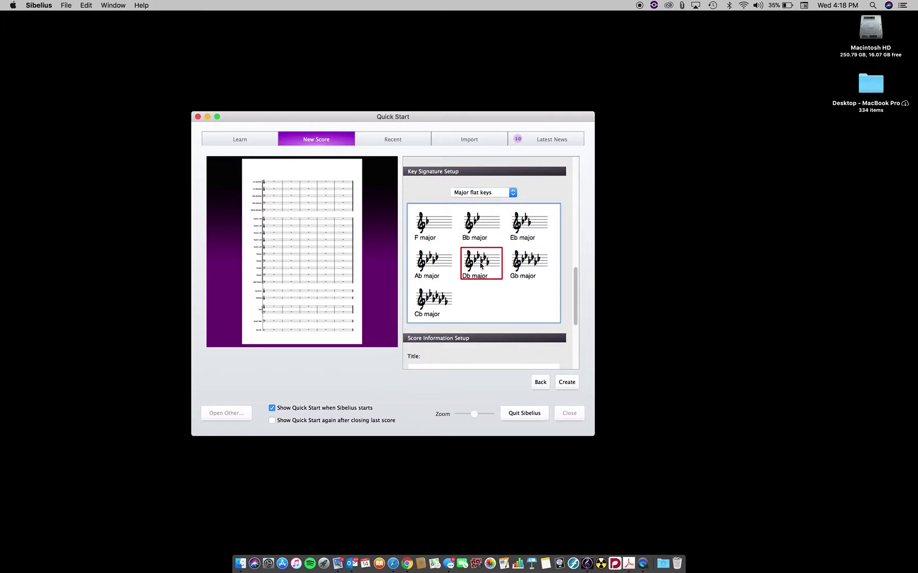
# Title the score 'I Want It Now' and fill in the composer credit
pyautogui.scroll(-2, 437, 330)
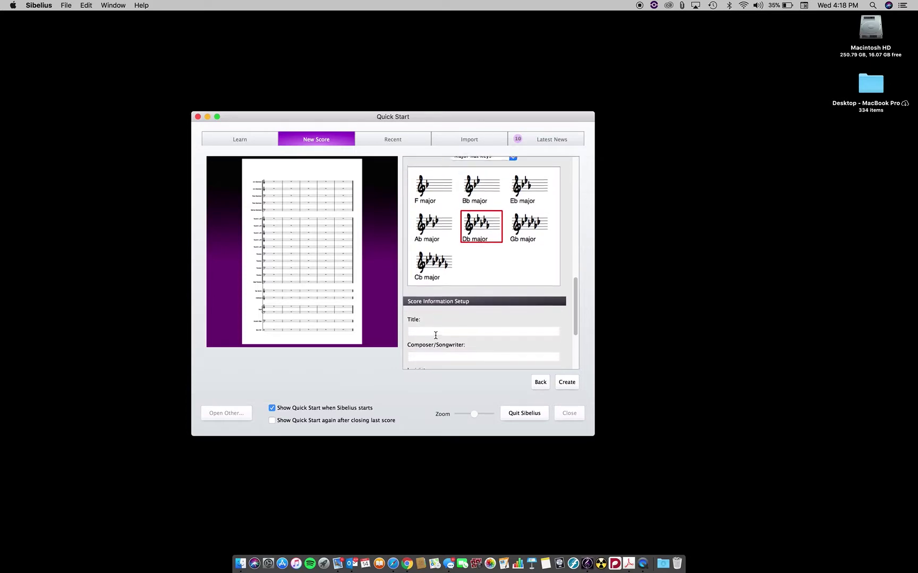
pyautogui.click(423, 331)
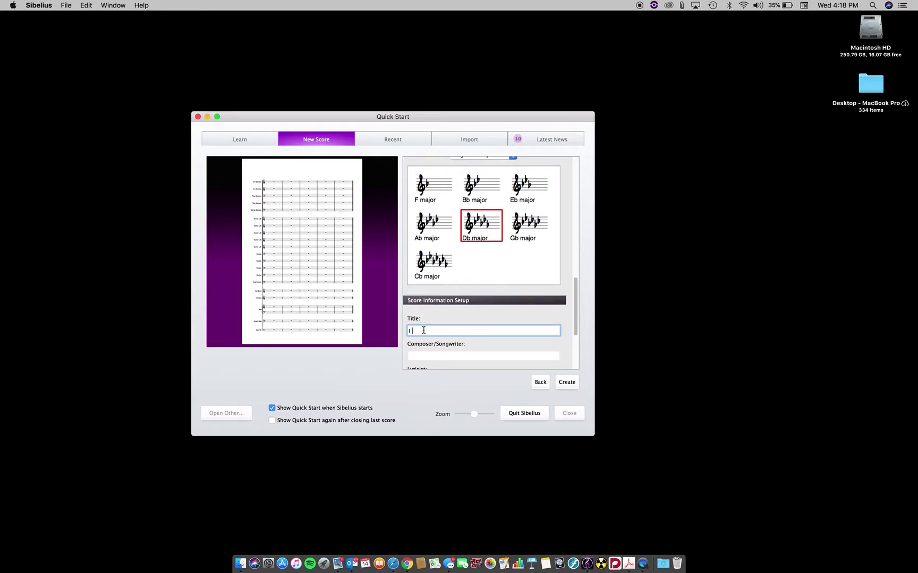
pyautogui.write('I Want It Now')
pyautogui.scroll(-2, 467, 326)
pyautogui.click(434, 307)
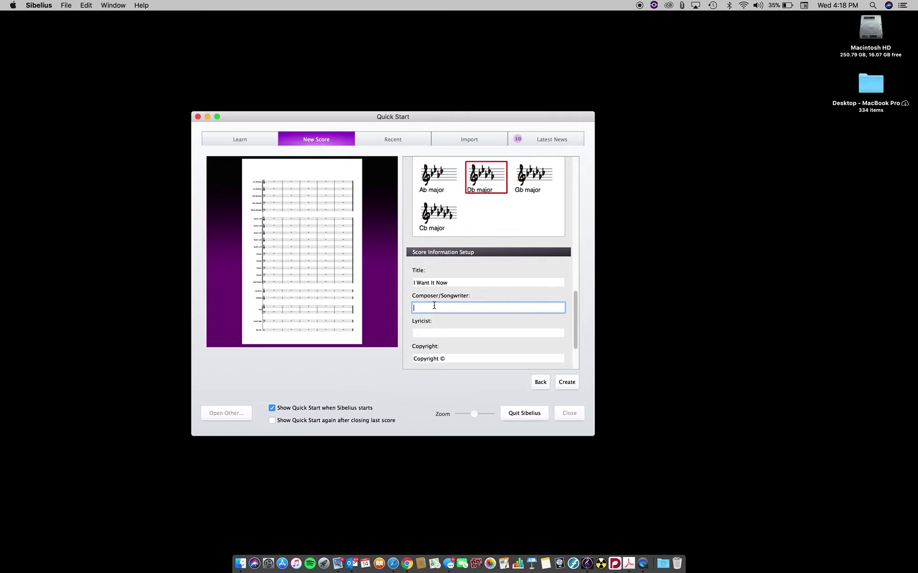
pyautogui.write('Newley and Bricuesse arr. Steve Guerra')
# Leave the copyright blank and create the score
pyautogui.scroll(-2, 484, 346)
pyautogui.tripleClick(450, 330)
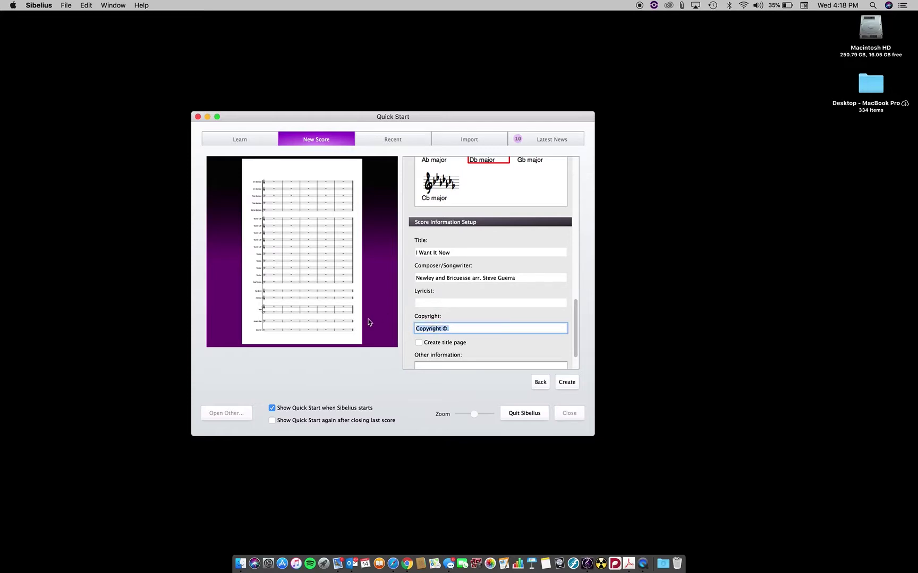
pyautogui.press('BackSpace')
pyautogui.scroll(-2, 436, 304)
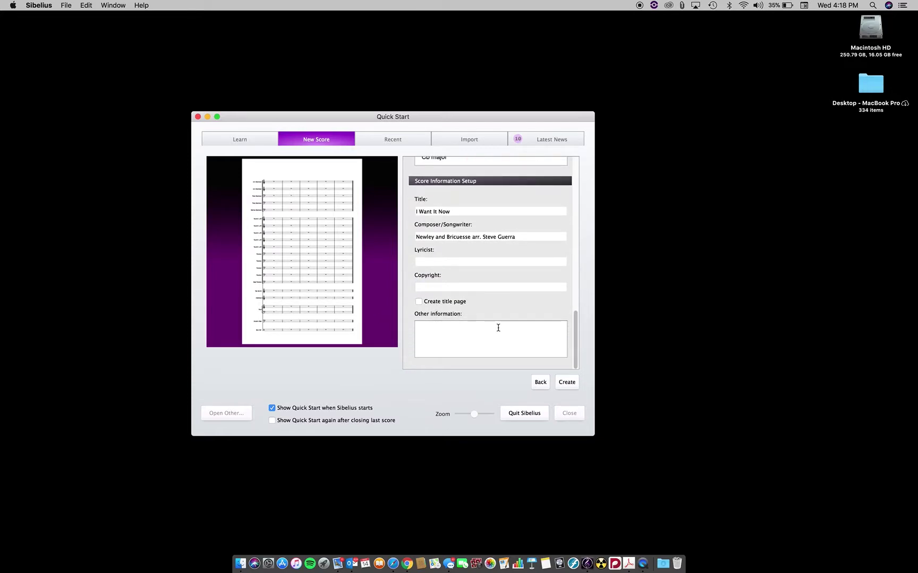
pyautogui.scroll(5, 498, 329)
pyautogui.scroll(1, 498, 330)
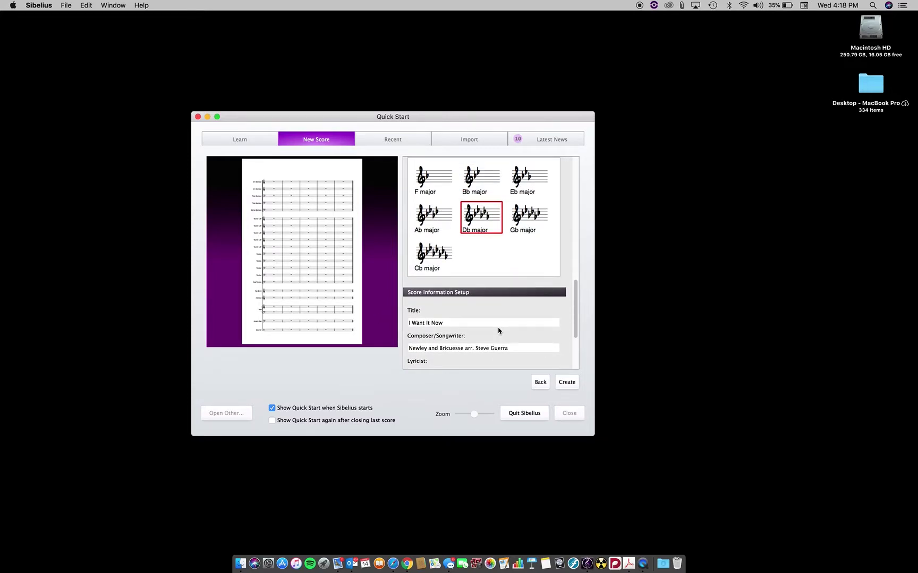
pyautogui.click(566, 383)
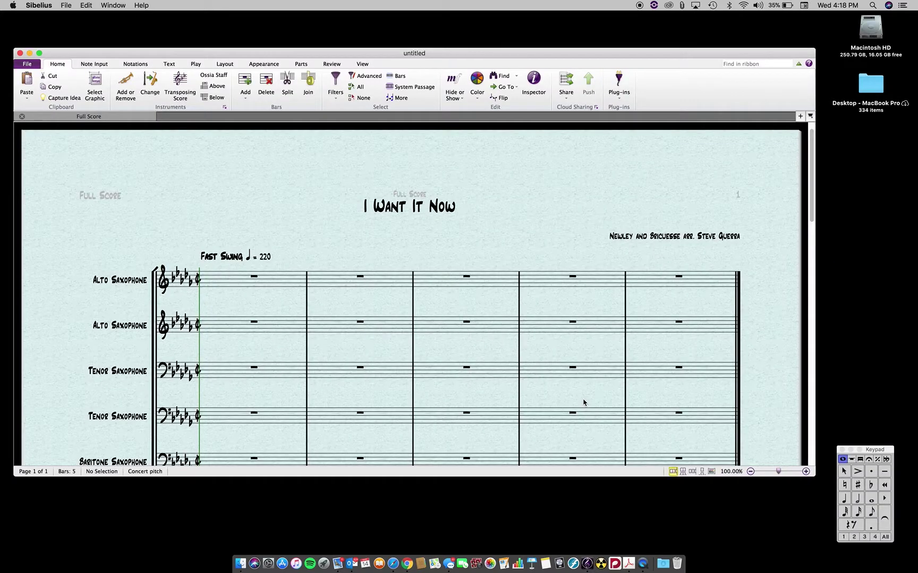
# Maximize the score window and toggle Transposing Score off to keep concert pitch
pyautogui.scroll(-4, 382, 289)
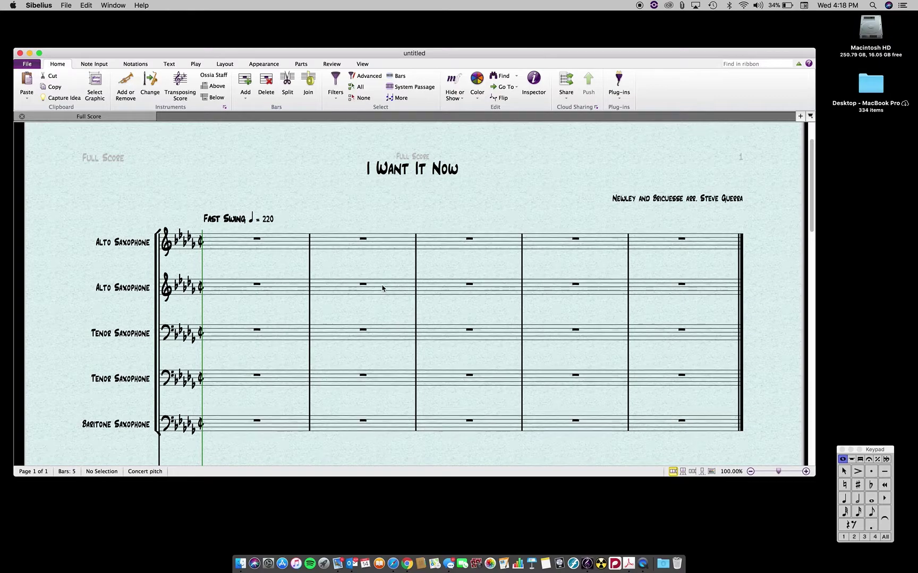
pyautogui.scroll(-3, 382, 288)
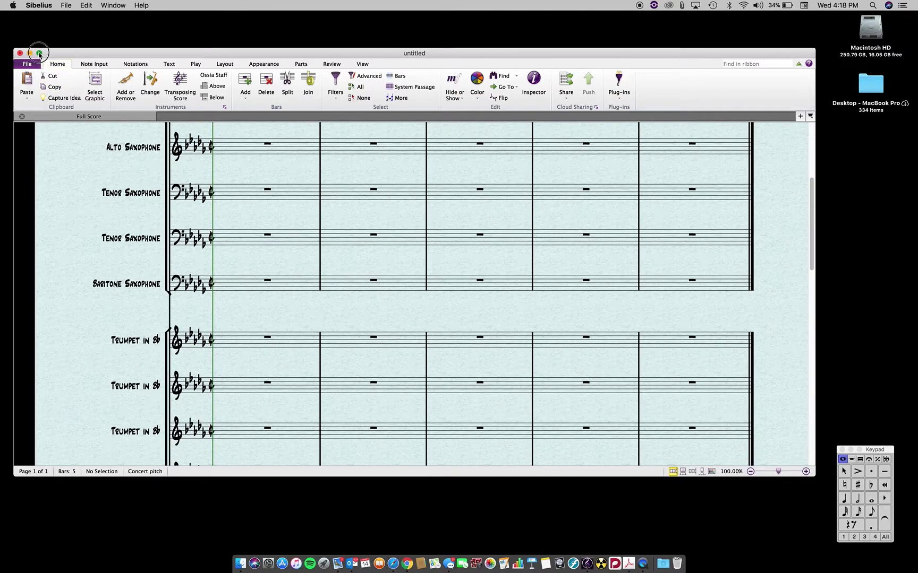
pyautogui.press('super+alt+f')
pyautogui.scroll(7, 225, 285)
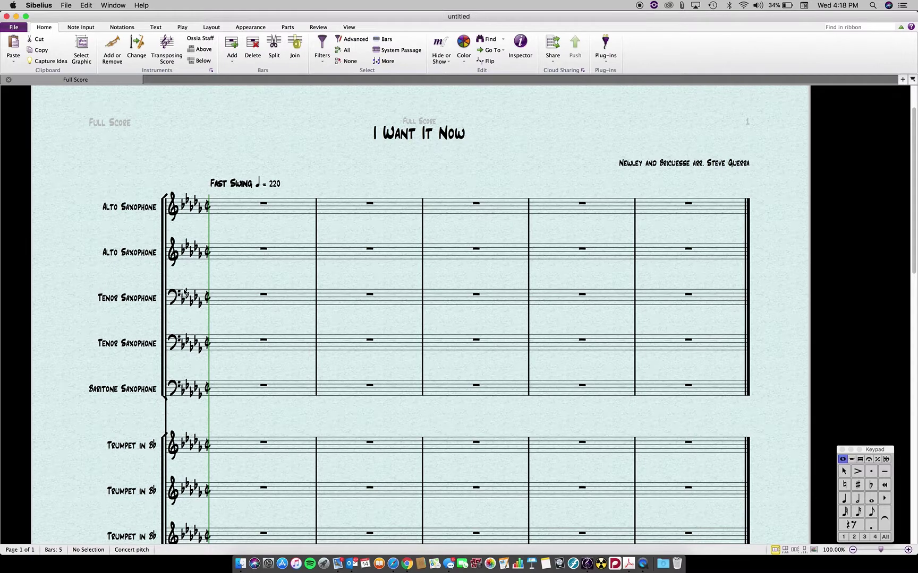
pyautogui.click(167, 47)
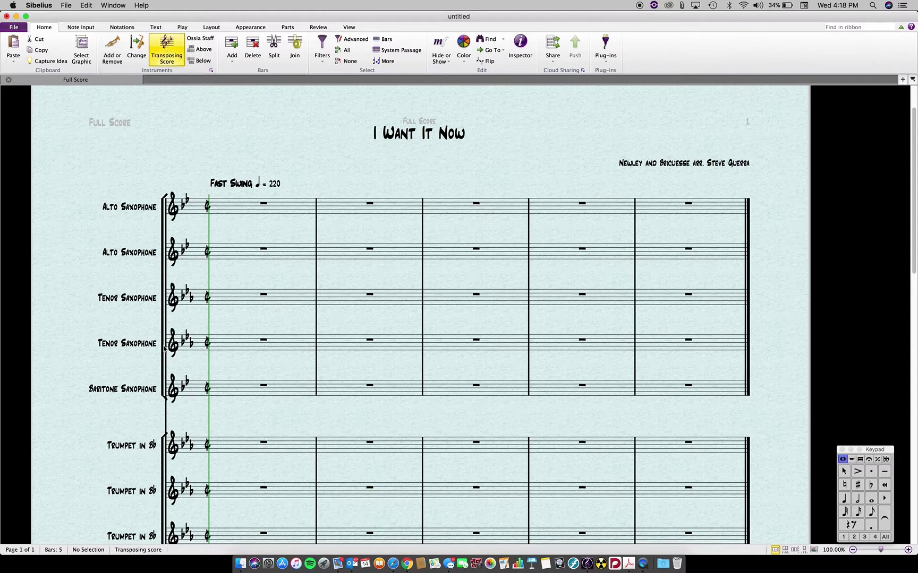
pyautogui.press('super+shift+t')
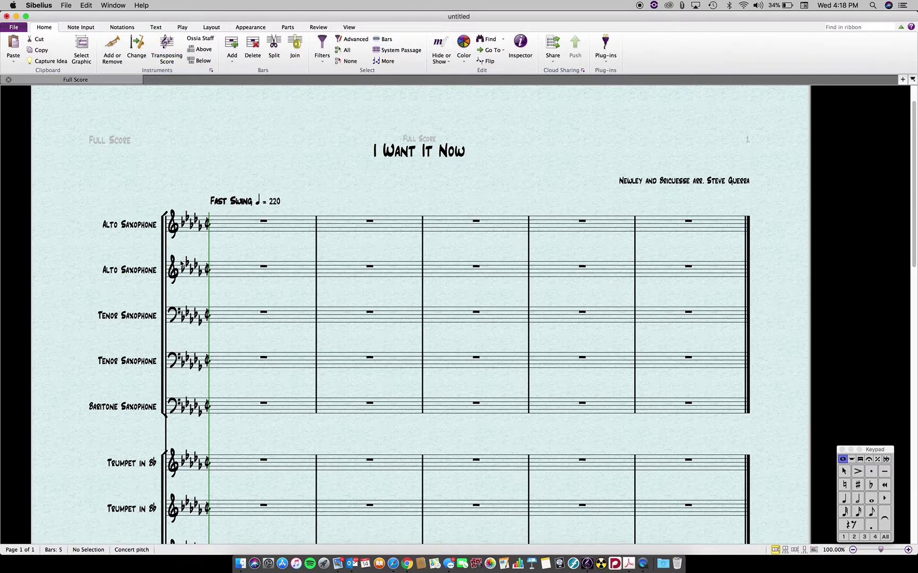
pyautogui.scroll(-6, 246, 266)
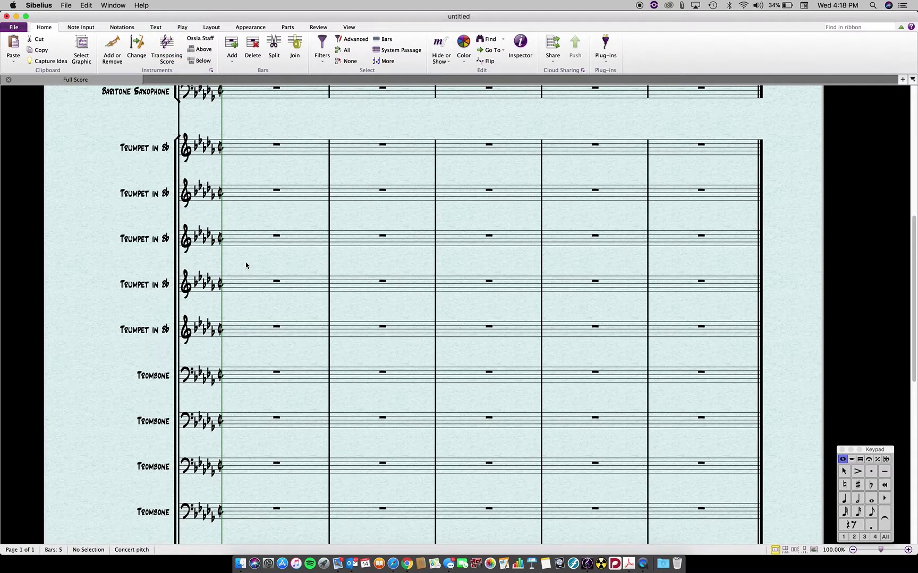
# Switch the score to Page View
pyautogui.press('super+shift+p')
pyautogui.scroll(-15, 283, 277)
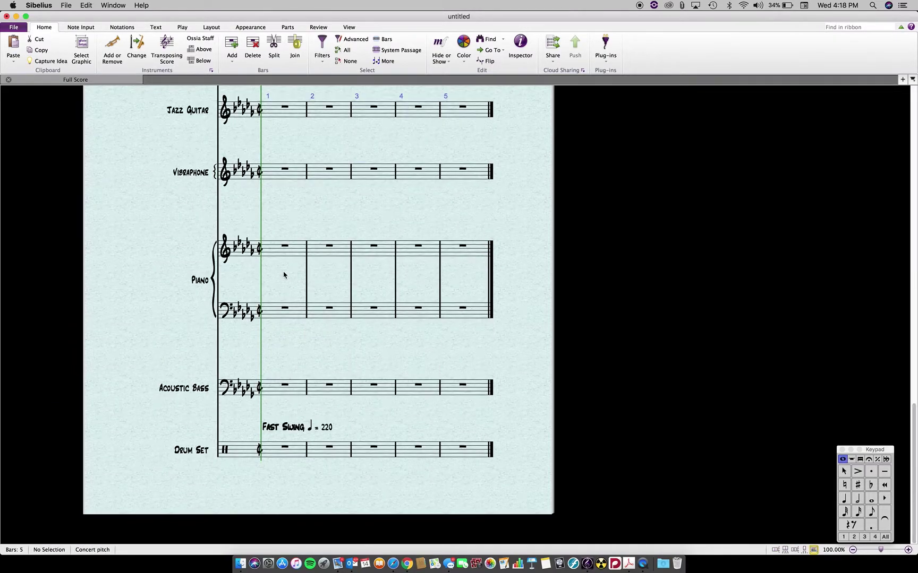
pyautogui.scroll(15, 284, 275)
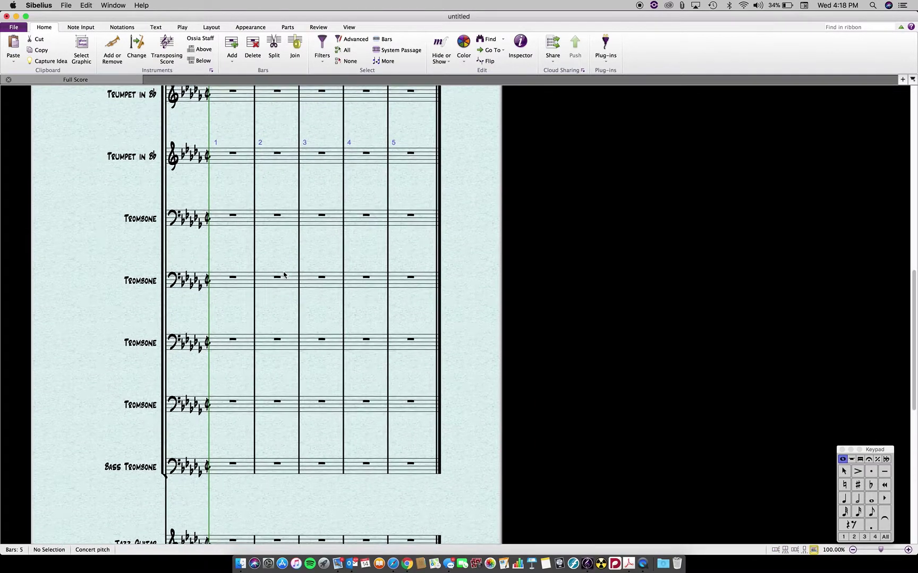
pyautogui.scroll(2, 284, 275)
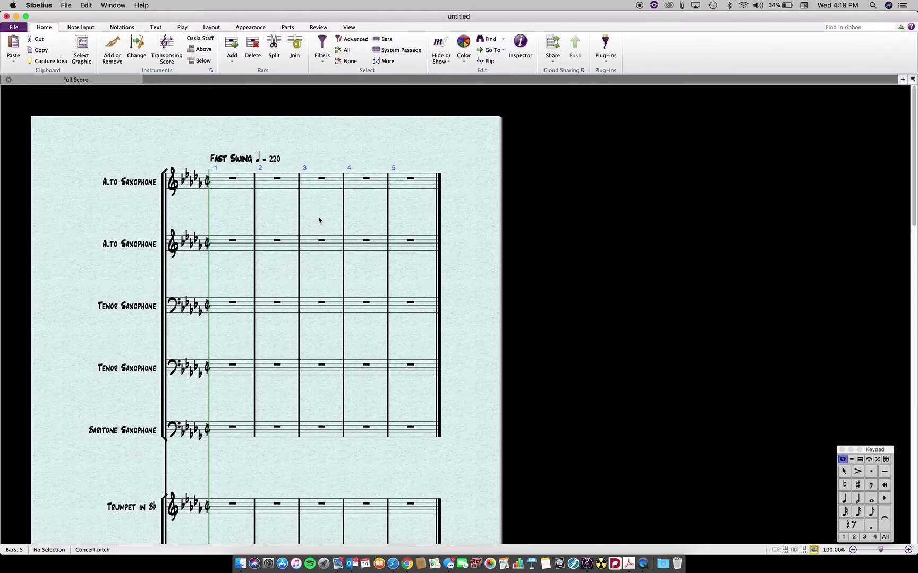
pyautogui.scroll(-3, 319, 220)
# Add ten bars so the score runs to 15 bars, then zoom out to review
pyautogui.press('super+b')
pyautogui.press('super+b')
pyautogui.press('super+b')
pyautogui.press('super+b')
pyautogui.press('super+b')
pyautogui.press('super+b')
pyautogui.press('super+b')
pyautogui.press('super+b')
pyautogui.press('super+b')
pyautogui.press('super+b')
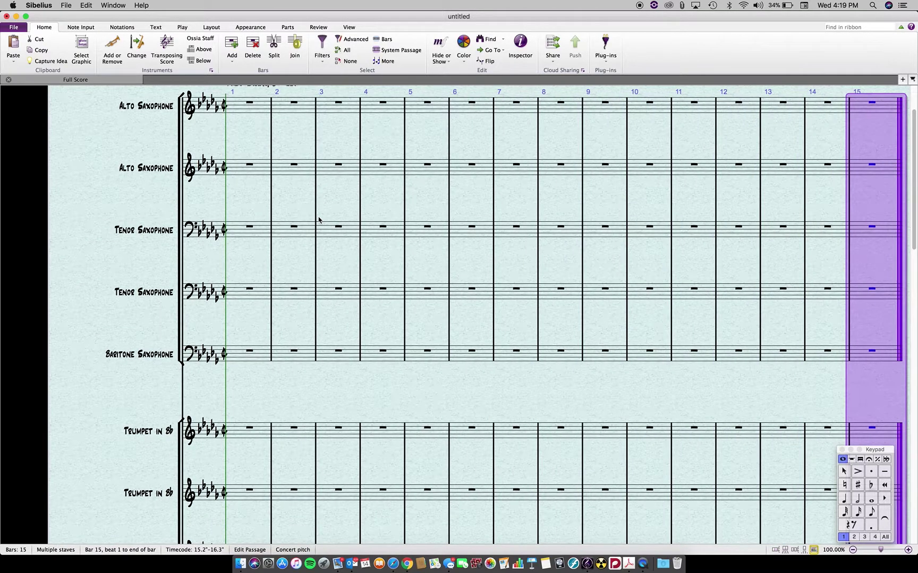
pyautogui.press('super+equal')
pyautogui.press('super+equal')
pyautogui.press('super+equal')
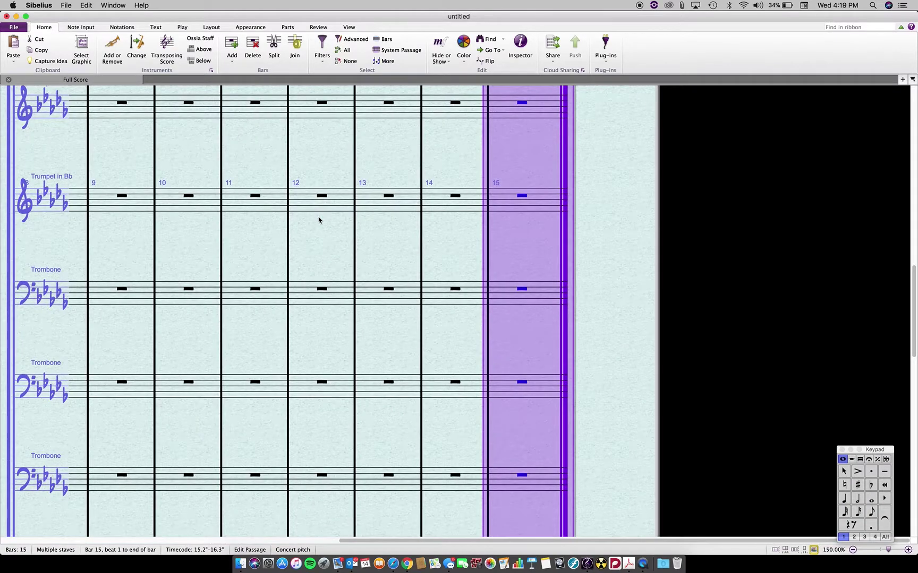
pyautogui.press('super+minus')
pyautogui.press('super+minus')
pyautogui.press('super+minus')
pyautogui.press('super+minus')
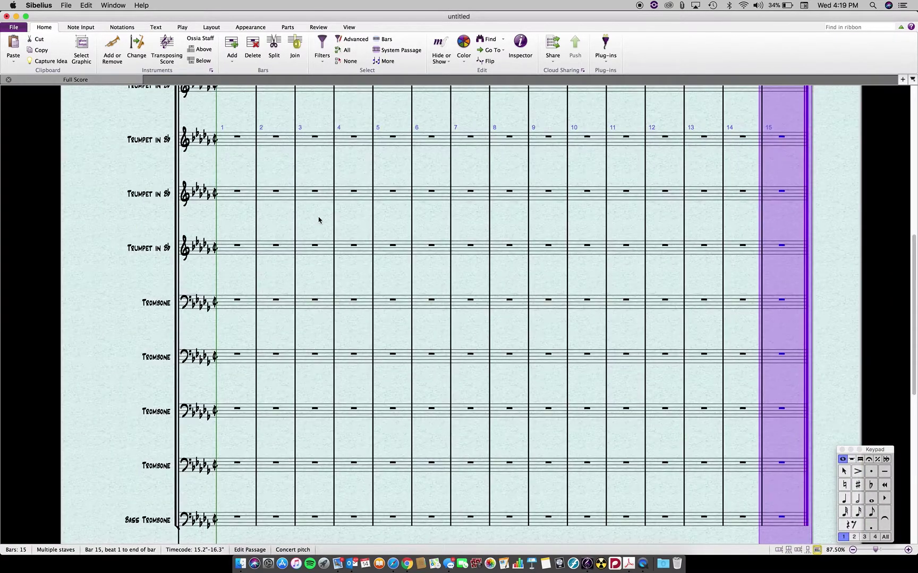
pyautogui.press('super+minus')
pyautogui.press('super+minus')
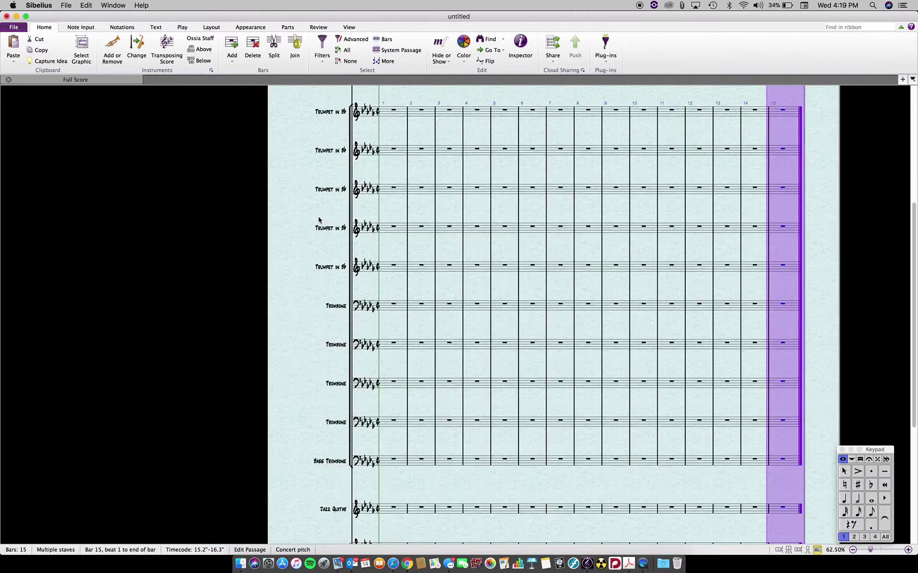
pyautogui.scroll(5, 349, 280)
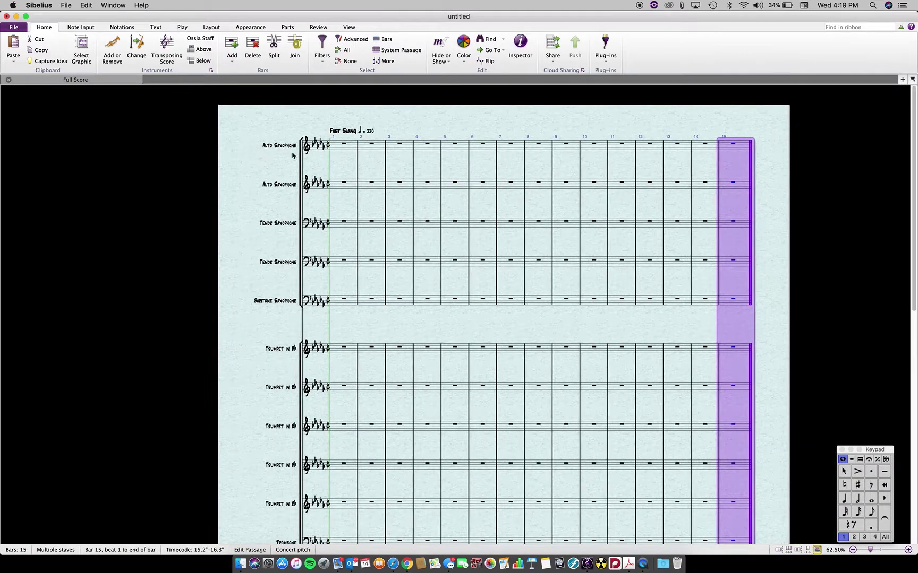
pyautogui.doubleClick(293, 147)
# Rename the two alto saxophone staves to Alto Sax 1 and Alto Sax 2
pyautogui.press('BackSpace')
pyautogui.press('BackSpace')
pyautogui.press('BackSpace')
pyautogui.press('BackSpace')
pyautogui.press('BackSpace')
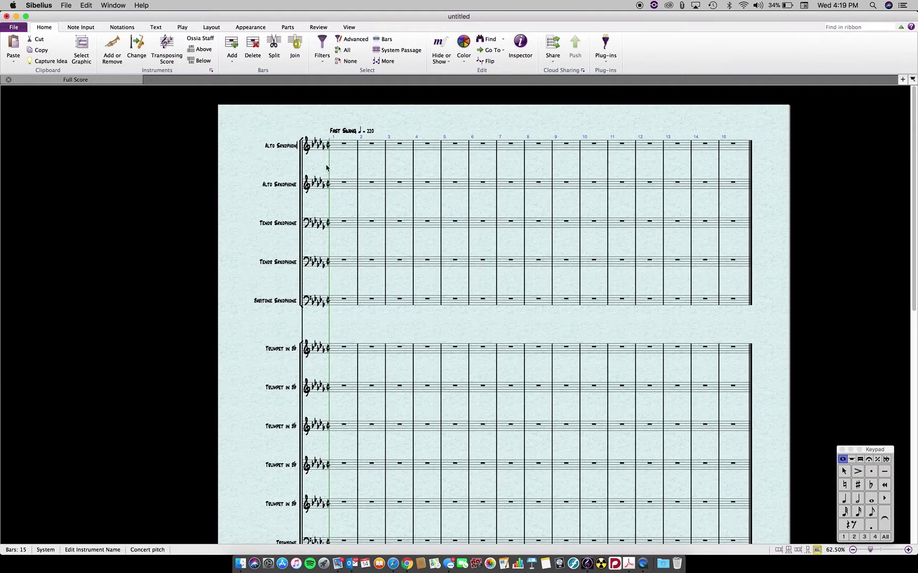
pyautogui.press('BackSpace')
pyautogui.write('1')
pyautogui.click(293, 185)
pyautogui.doubleClick(293, 185)
pyautogui.press('BackSpace')
pyautogui.press('BackSpace')
pyautogui.press('BackSpace')
pyautogui.press('BackSpace')
pyautogui.press('BackSpace')
pyautogui.press('BackSpace')
pyautogui.write('2')
# Rename the lower saxes to Tenor Sax 1, Tenor Sax 2 and Baritone Sax
pyautogui.click(293, 224)
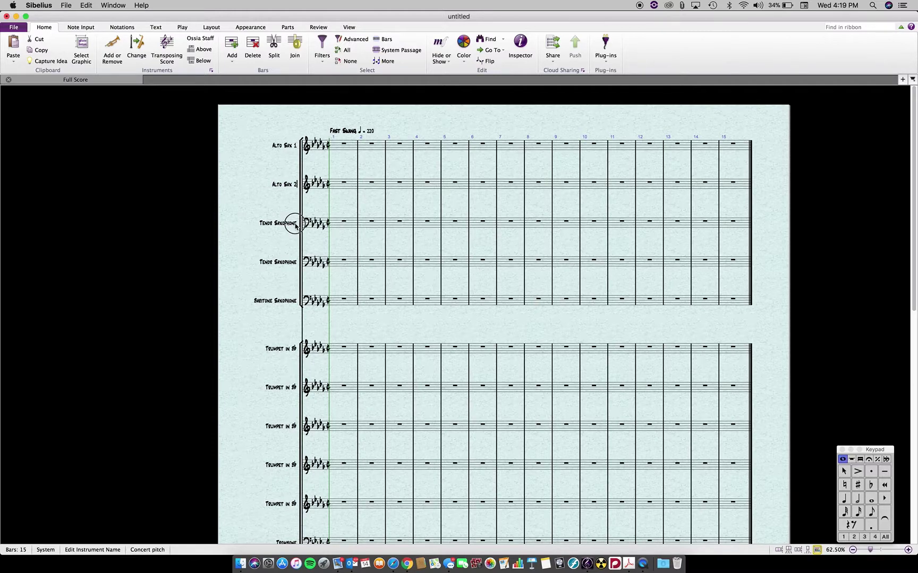
pyautogui.doubleClick(293, 224)
pyautogui.press('BackSpace')
pyautogui.press('BackSpace')
pyautogui.press('BackSpace')
pyautogui.press('BackSpace')
pyautogui.press('BackSpace')
pyautogui.press('BackSpace')
pyautogui.write('1')
pyautogui.click(293, 262)
pyautogui.doubleClick(294, 262)
pyautogui.press('BackSpace')
pyautogui.press('BackSpace')
pyautogui.press('BackSpace')
pyautogui.press('BackSpace')
pyautogui.press('BackSpace')
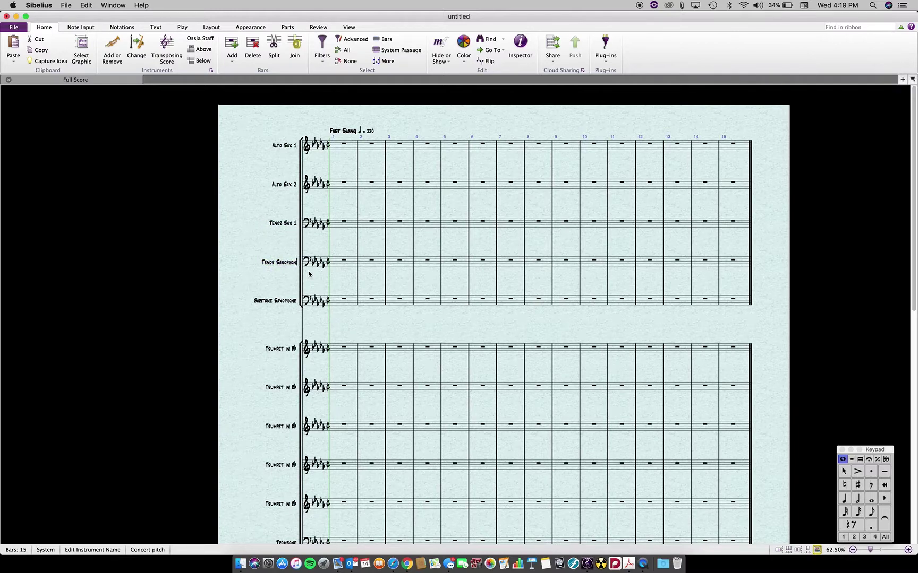
pyautogui.press('BackSpace')
pyautogui.write('2')
pyautogui.click(295, 301)
pyautogui.doubleClick(296, 301)
pyautogui.press('BackSpace')
pyautogui.press('BackSpace')
pyautogui.press('BackSpace')
pyautogui.press('BackSpace')
pyautogui.press('BackSpace')
# Rename the first two trumpet staves to Trumpet 1 and Trumpet 2, dropping 'in B♭'
pyautogui.press('BackSpace')
pyautogui.press('Escape')
pyautogui.scroll(-3, 281, 308)
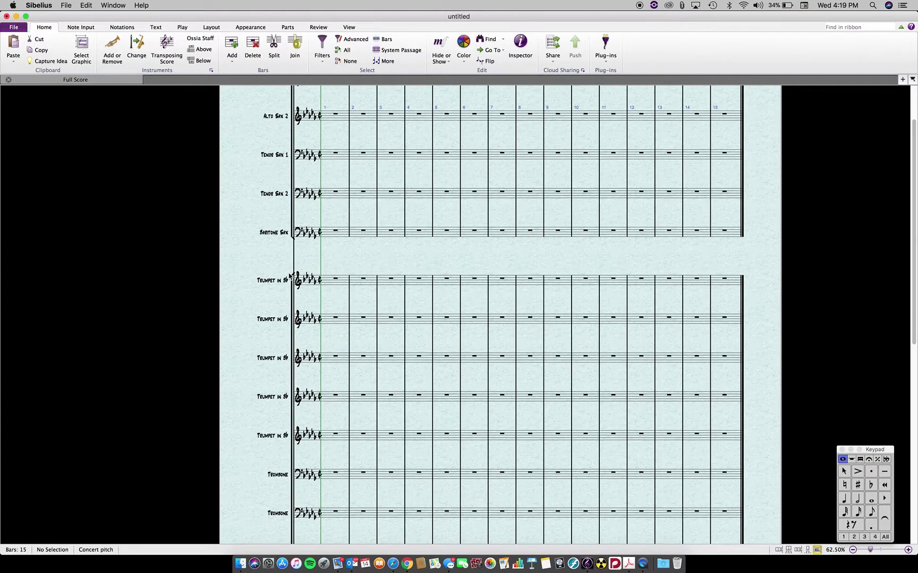
pyautogui.click(289, 276)
pyautogui.doubleClick(290, 277)
pyautogui.press('BackSpace')
pyautogui.press('BackSpace')
pyautogui.press('BackSpace')
pyautogui.press('BackSpace')
pyautogui.press('BackSpace')
pyautogui.write('1')
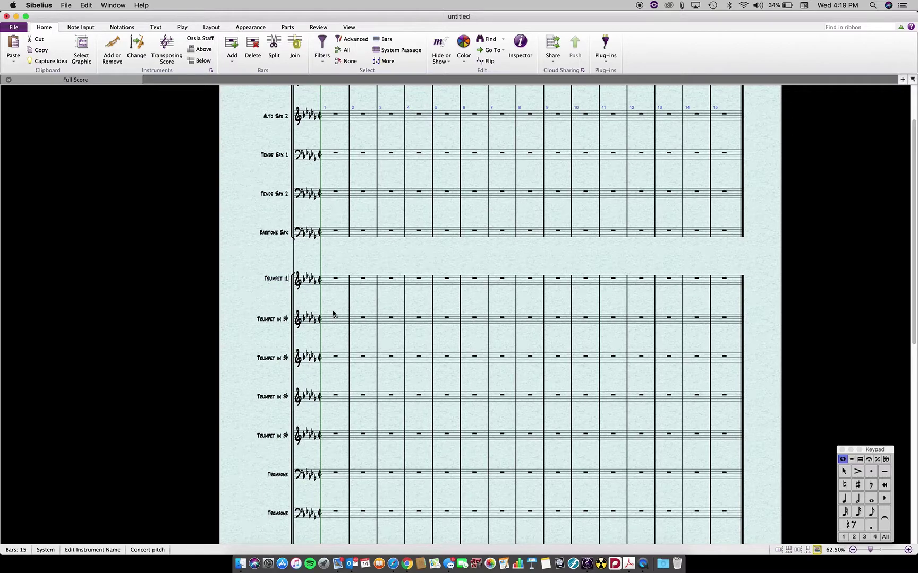
pyautogui.press('Return')
pyautogui.press('Return')
pyautogui.click(511, 306)
pyautogui.doubleClick(289, 281)
pyautogui.doubleClick(287, 320)
pyautogui.press('BackSpace')
pyautogui.press('BackSpace')
pyautogui.press('BackSpace')
pyautogui.press('BackSpace')
pyautogui.press('BackSpace')
pyautogui.write('1')
# Rename the remaining trumpet staves to Trumpet 3, Trumpet 4 and Trumpet 5
pyautogui.press('BackSpace')
pyautogui.write('2')
pyautogui.doubleClick(287, 358)
pyautogui.press('BackSpace')
pyautogui.press('BackSpace')
pyautogui.press('BackSpace')
pyautogui.press('BackSpace')
pyautogui.press('BackSpace')
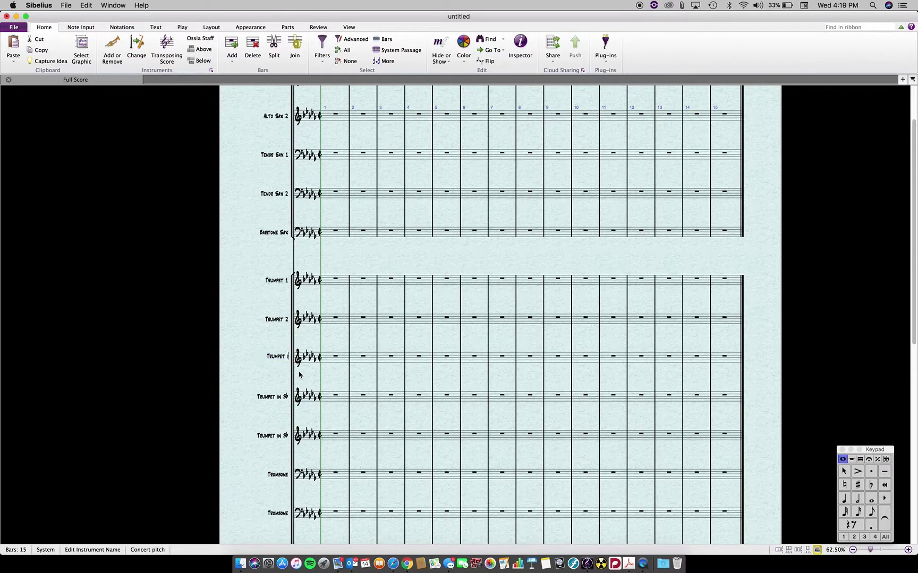
pyautogui.write('3')
pyautogui.press('Return')
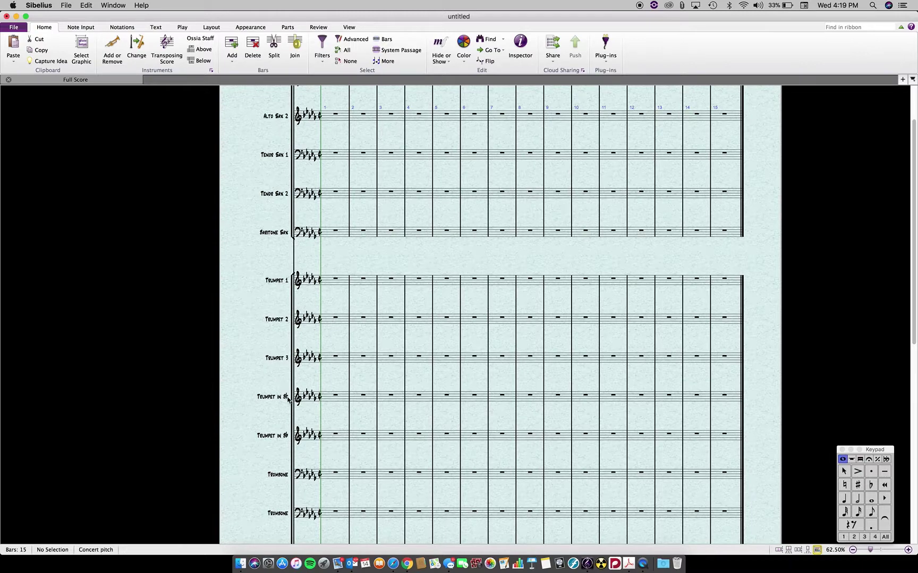
pyautogui.doubleClick(287, 397)
pyautogui.press('BackSpace')
pyautogui.press('BackSpace')
pyautogui.press('BackSpace')
pyautogui.press('BackSpace')
pyautogui.press('BackSpace')
pyautogui.write('4')
pyautogui.doubleClick(289, 436)
pyautogui.press('BackSpace')
pyautogui.press('BackSpace')
pyautogui.press('BackSpace')
pyautogui.press('BackSpace')
pyautogui.press('BackSpace')
pyautogui.write('5')
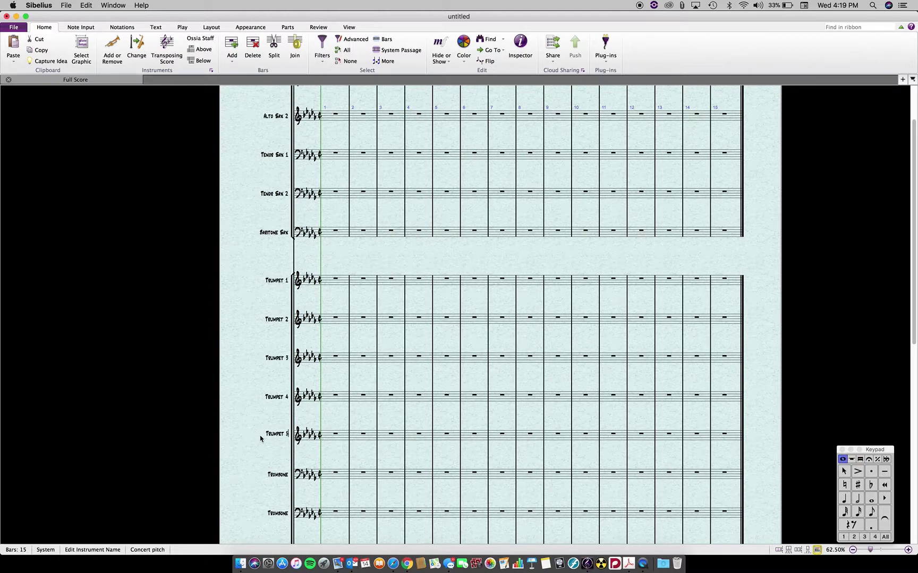
pyautogui.click(250, 422)
# Number the trombone staves Trombone 1 through Trombone 4
pyautogui.scroll(-5, 250, 422)
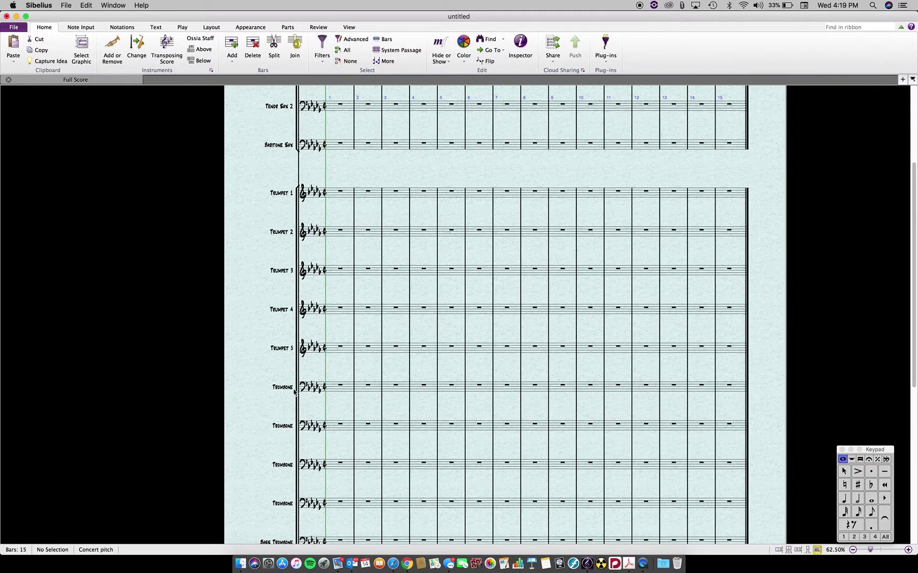
pyautogui.doubleClick(293, 389)
pyautogui.write('1')
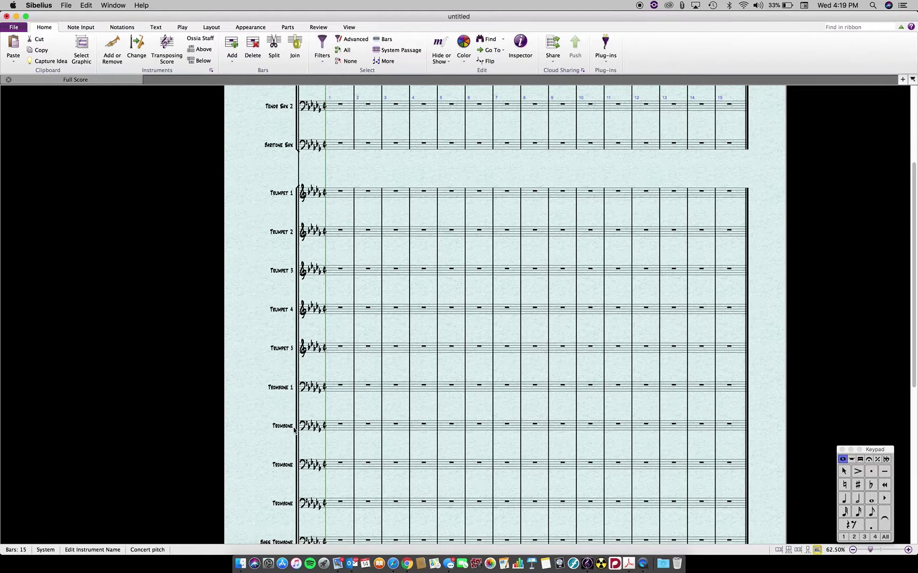
pyautogui.doubleClick(294, 428)
pyautogui.write('2')
pyautogui.doubleClick(292, 468)
pyautogui.write('3')
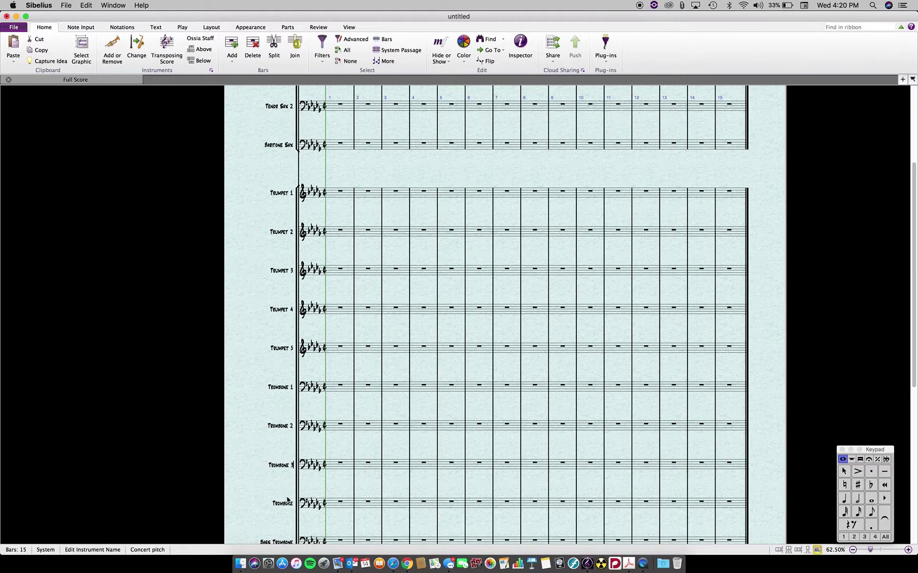
pyautogui.doubleClick(294, 509)
pyautogui.write('4')
pyautogui.click(256, 467)
# Scroll around the score to check the renamed staves, then select the system's opening bracket
pyautogui.scroll(-10, 256, 467)
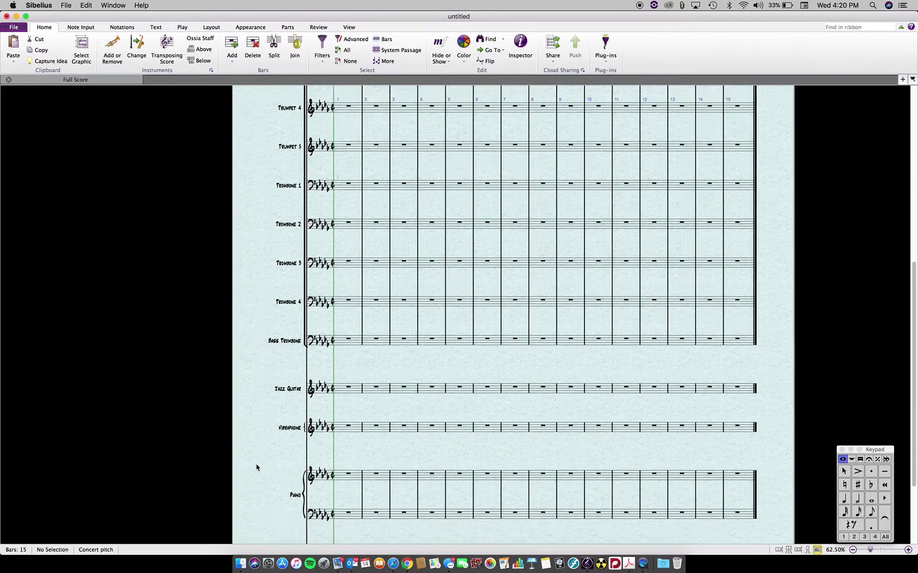
pyautogui.scroll(-2, 257, 468)
pyautogui.hscroll(2, 256, 467)
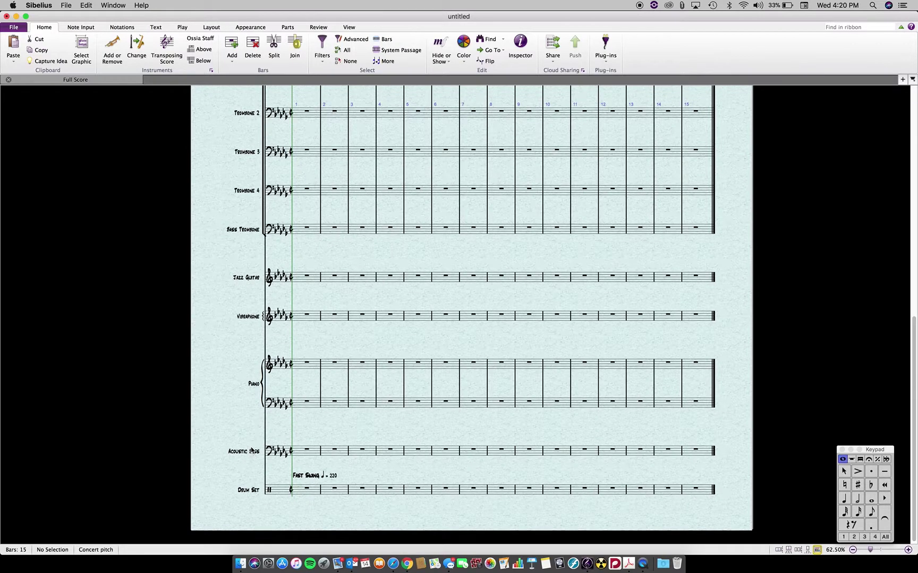
pyautogui.scroll(10, 252, 449)
pyautogui.hscroll(1, 252, 450)
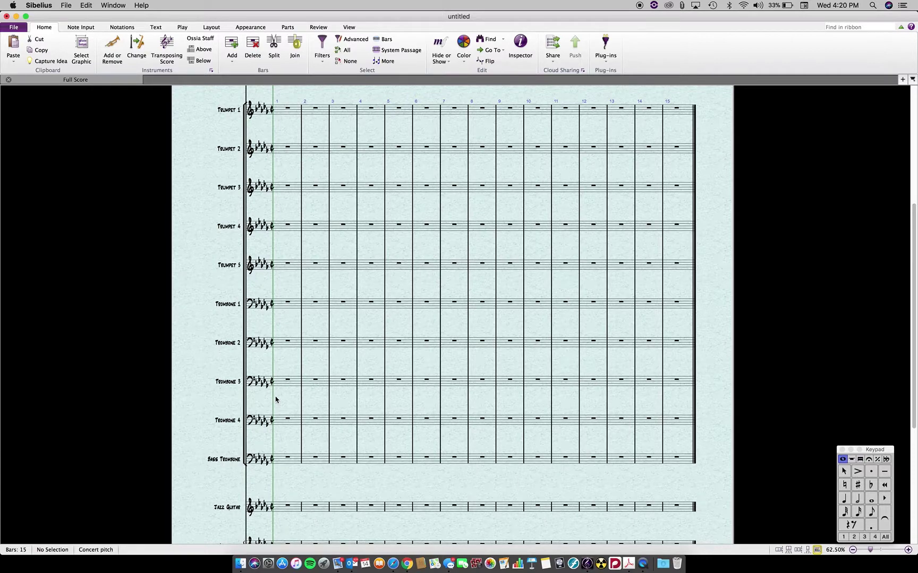
pyautogui.scroll(10, 275, 399)
pyautogui.hscroll(1, 275, 400)
pyautogui.scroll(-8, 275, 400)
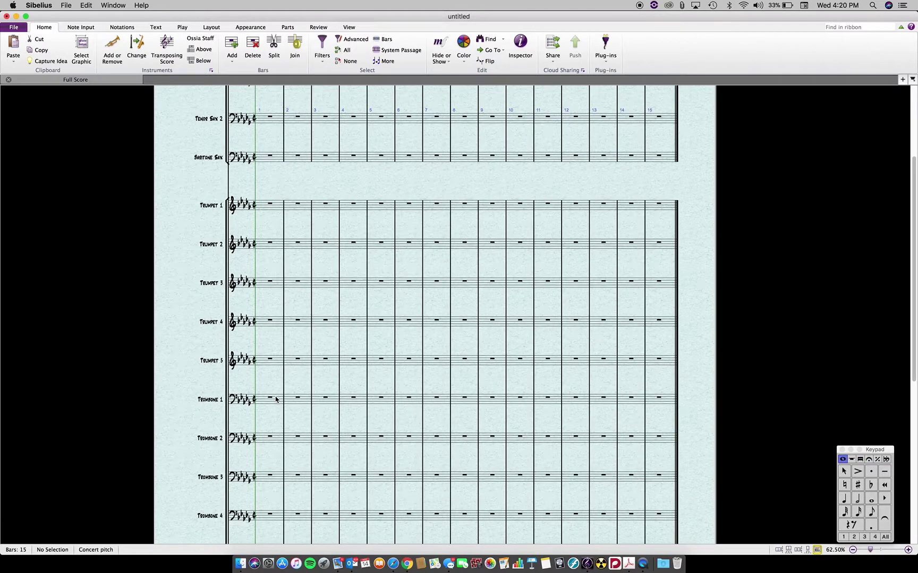
pyautogui.hscroll(-1, 275, 399)
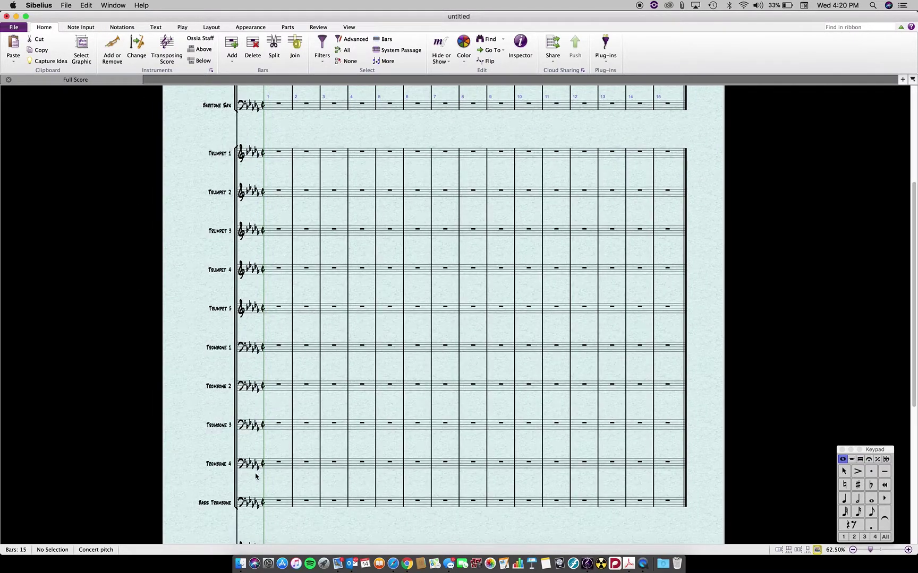
pyautogui.click(237, 503)
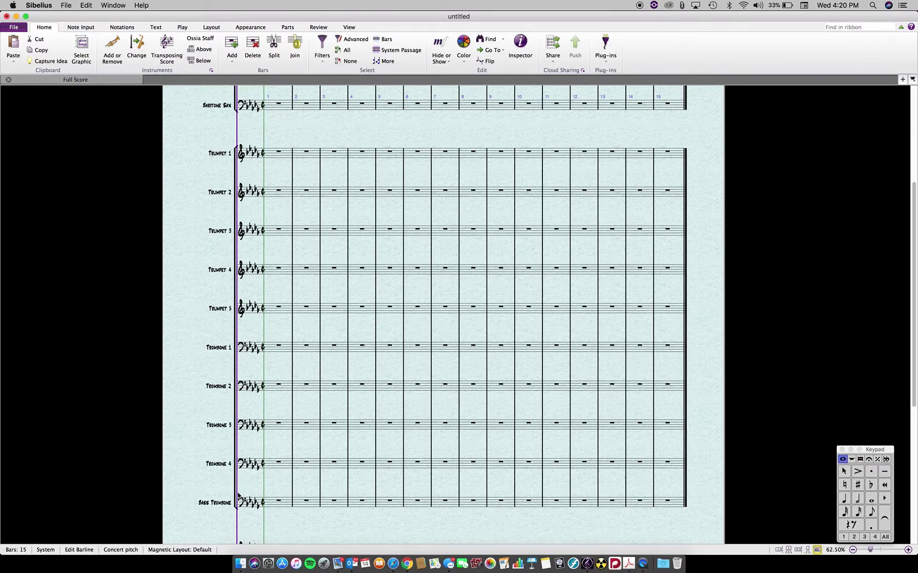
pyautogui.moveTo(236, 510); pyautogui.dragTo(245, 313)
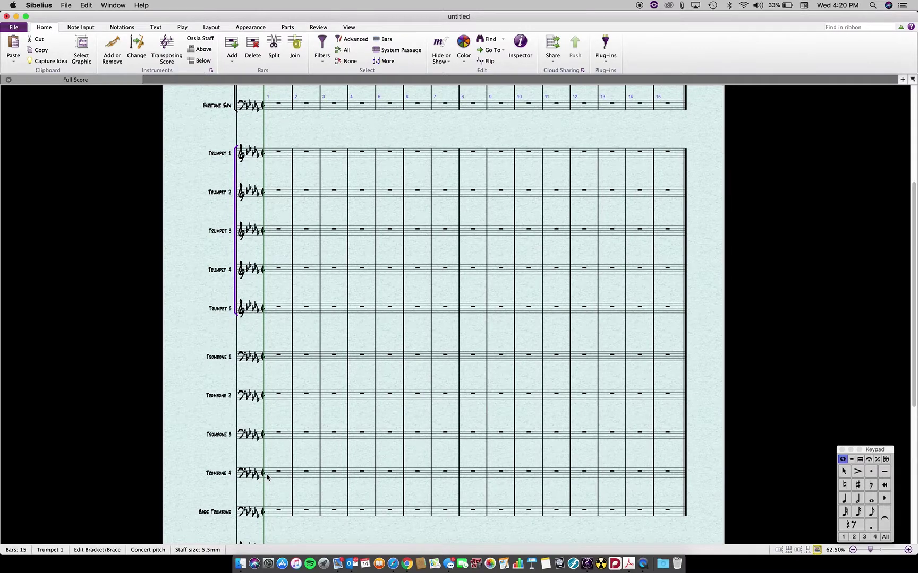
pyautogui.click(292, 518)
pyautogui.moveTo(292, 519); pyautogui.dragTo(292, 319)
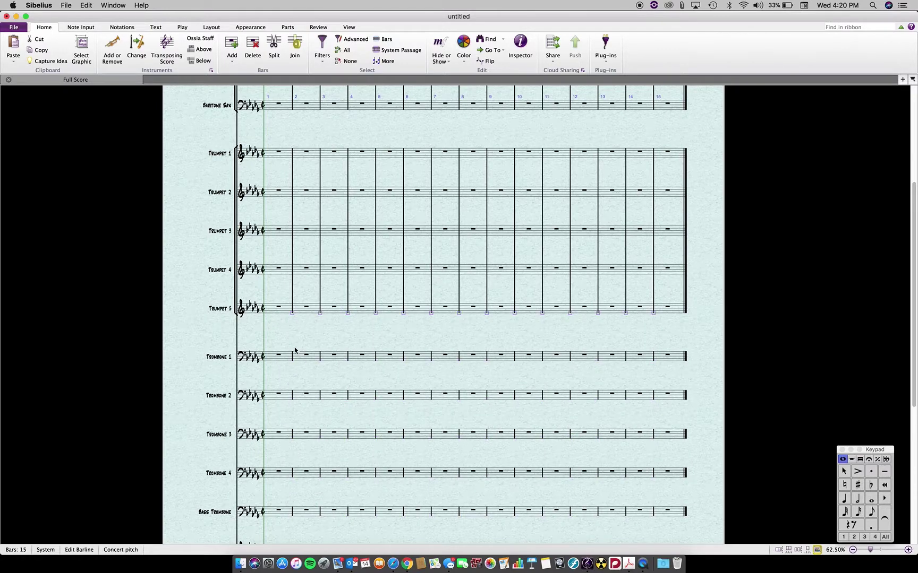
pyautogui.moveTo(292, 363); pyautogui.dragTo(298, 511)
pyautogui.click(278, 510)
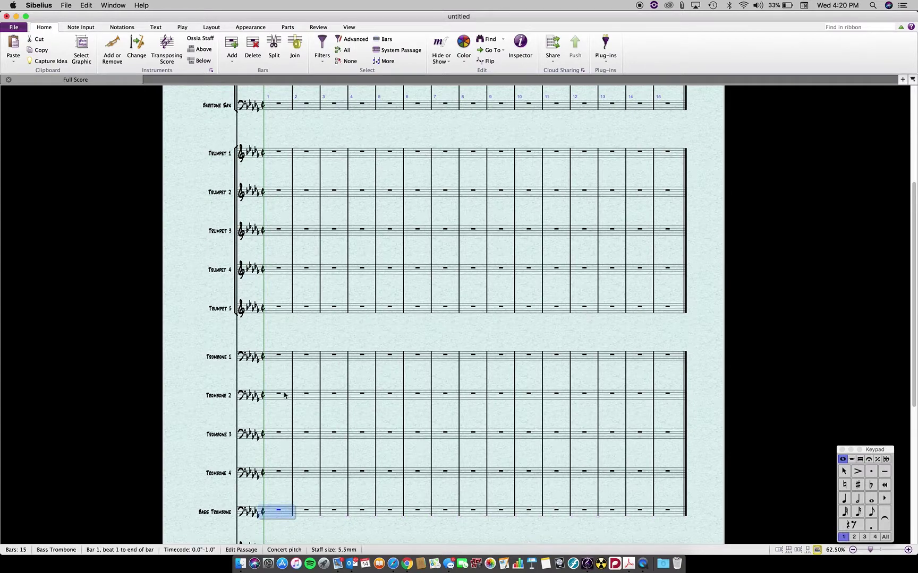
pyautogui.keyDown('shift'); pyautogui.click(286, 363); pyautogui.keyUp('shift')
pyautogui.scroll(-2, 292, 314)
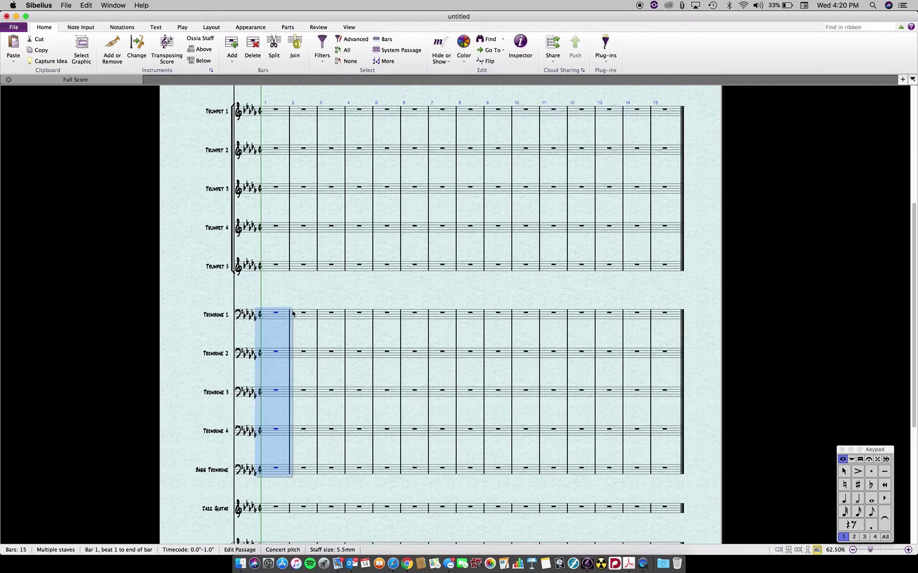
pyautogui.click(83, 25)
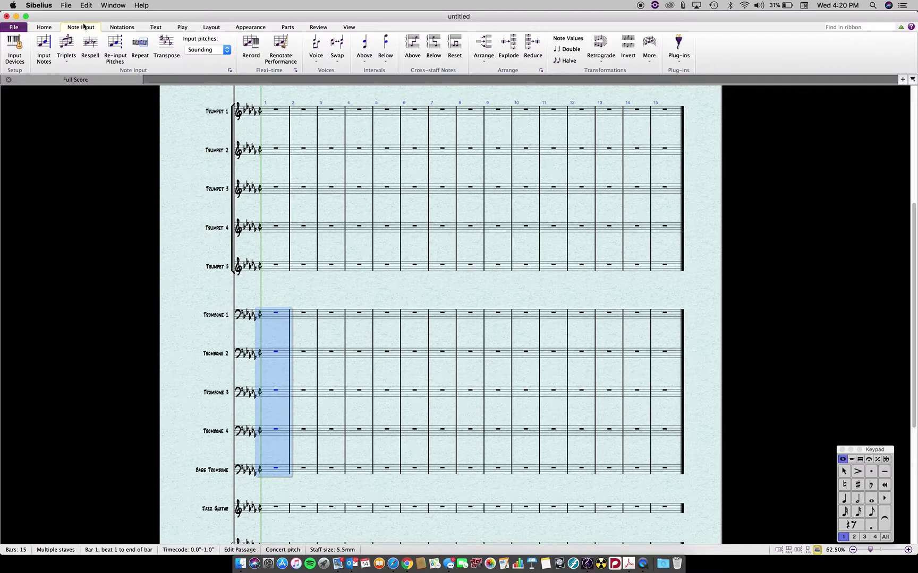
pyautogui.click(113, 28)
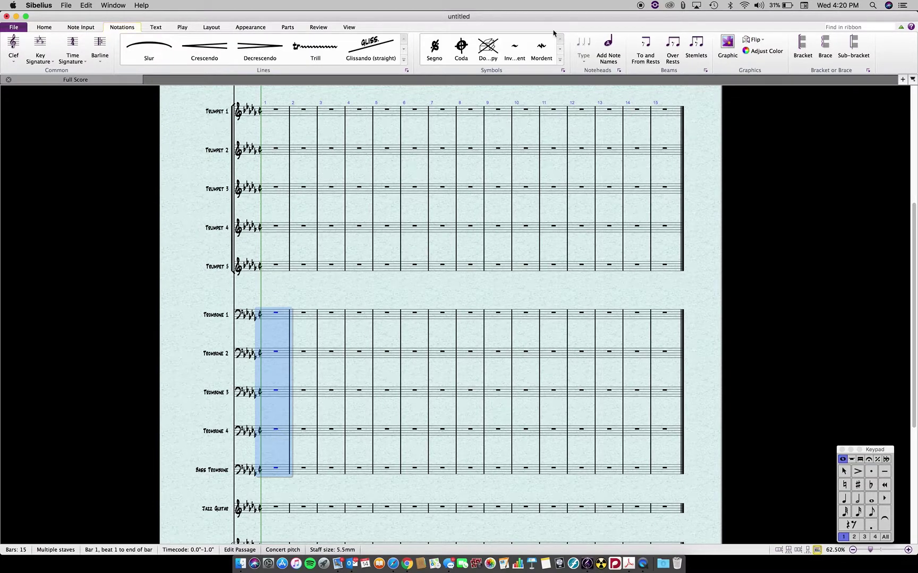
pyautogui.click(800, 49)
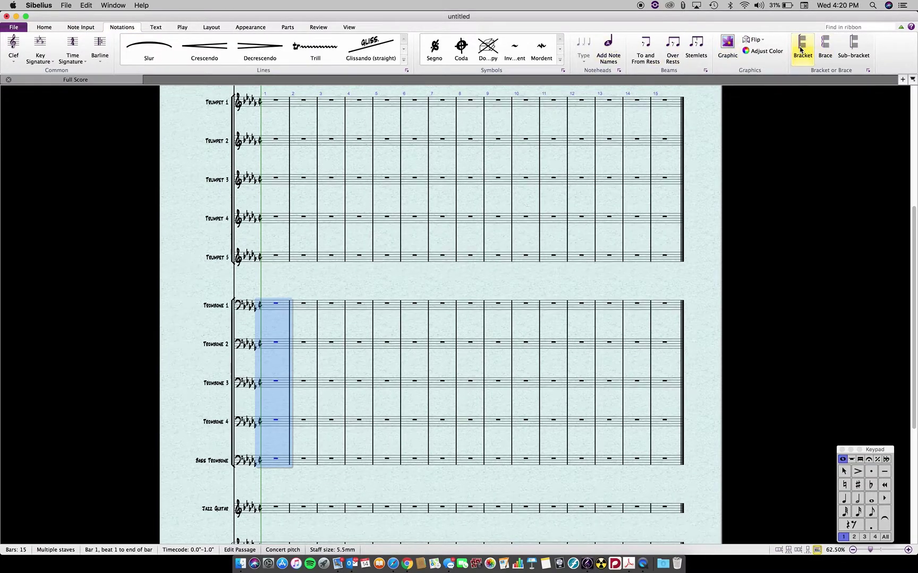
pyautogui.click(308, 289)
pyautogui.scroll(-5, 304, 351)
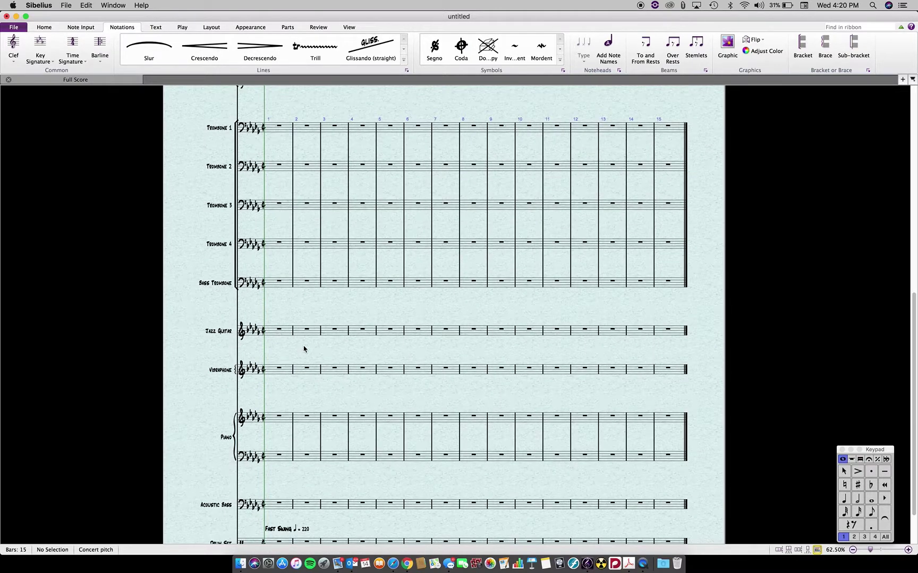
pyautogui.scroll(5, 304, 349)
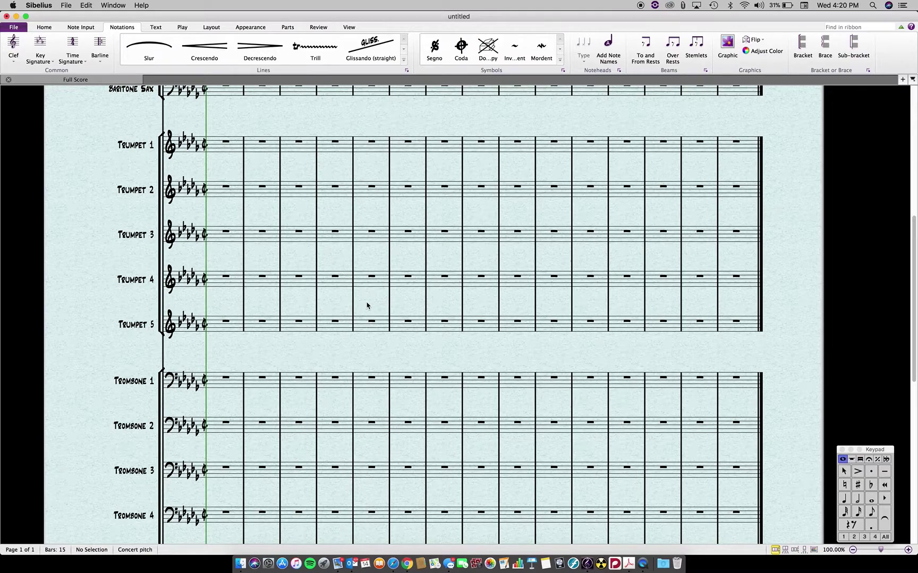
pyautogui.scroll(-5, 366, 309)
pyautogui.scroll(-2, 366, 305)
pyautogui.scroll(3, 367, 306)
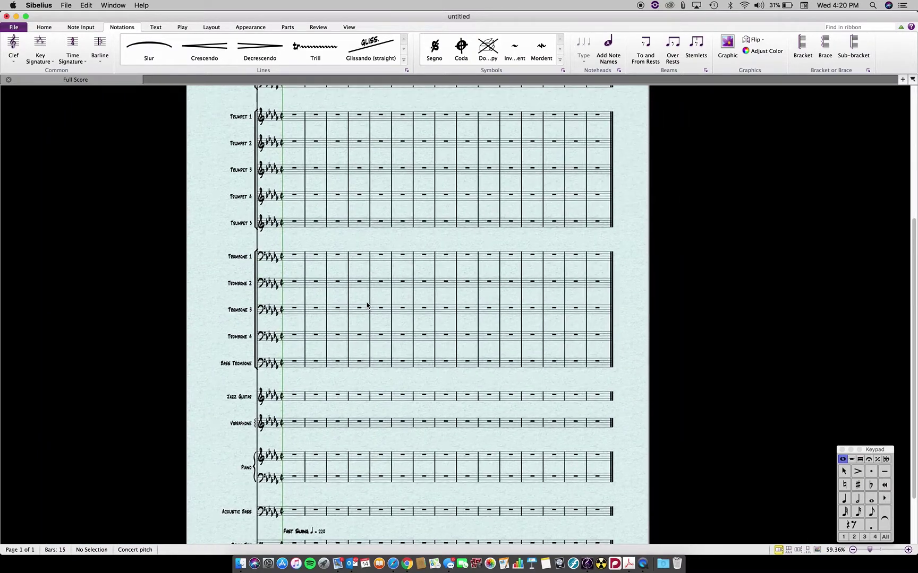
pyautogui.scroll(3, 367, 305)
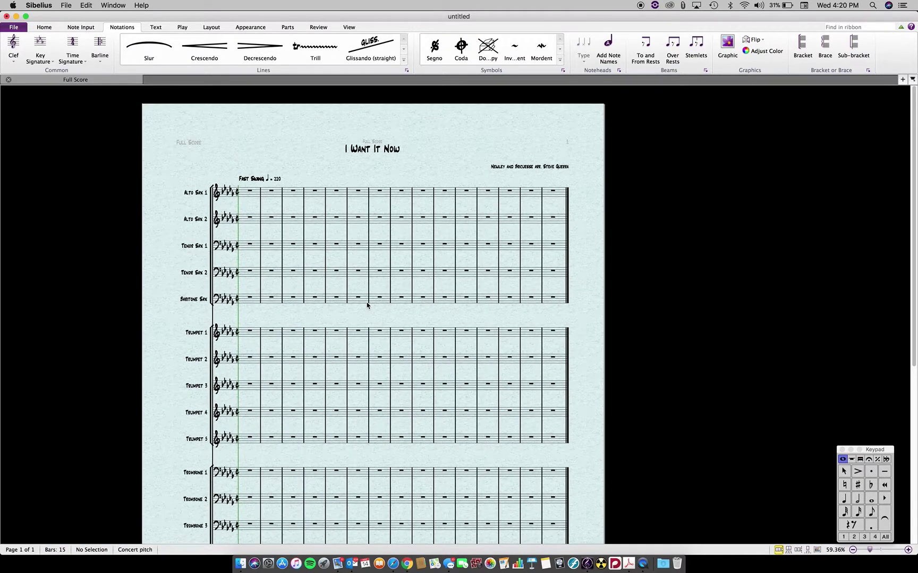
pyautogui.scroll(-1, 366, 306)
pyautogui.scroll(-1, 366, 306)
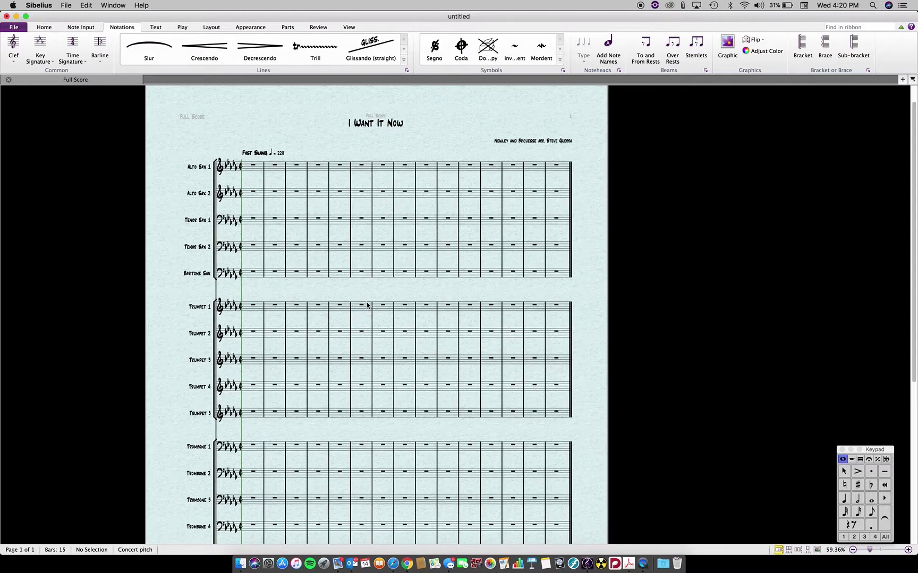
pyautogui.click(250, 27)
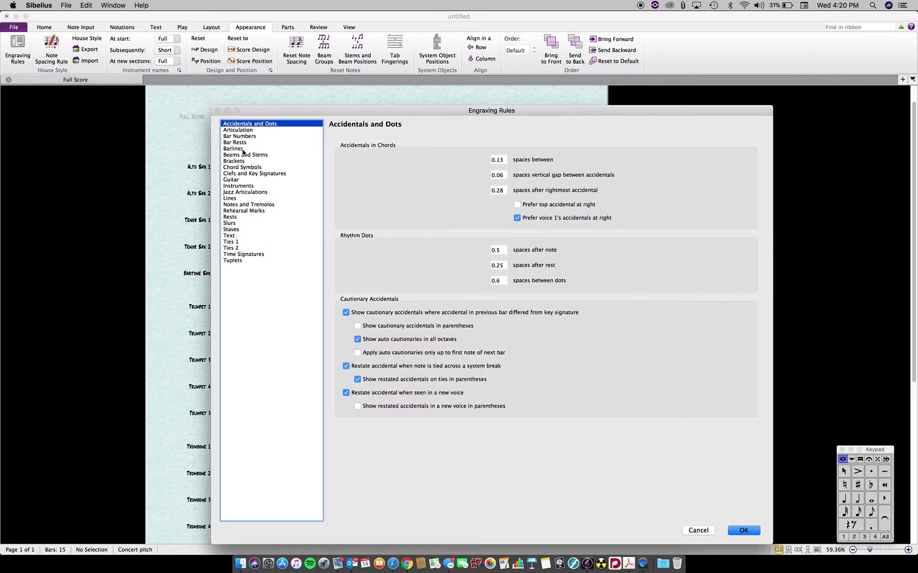
# Show chord symbols as text only, aligned left to their notes
pyautogui.click(237, 167)
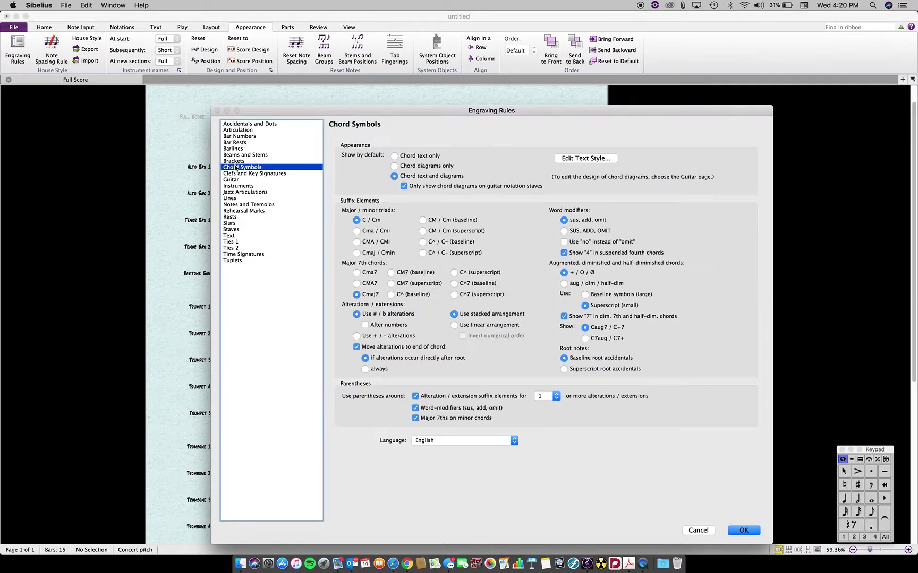
pyautogui.click(394, 156)
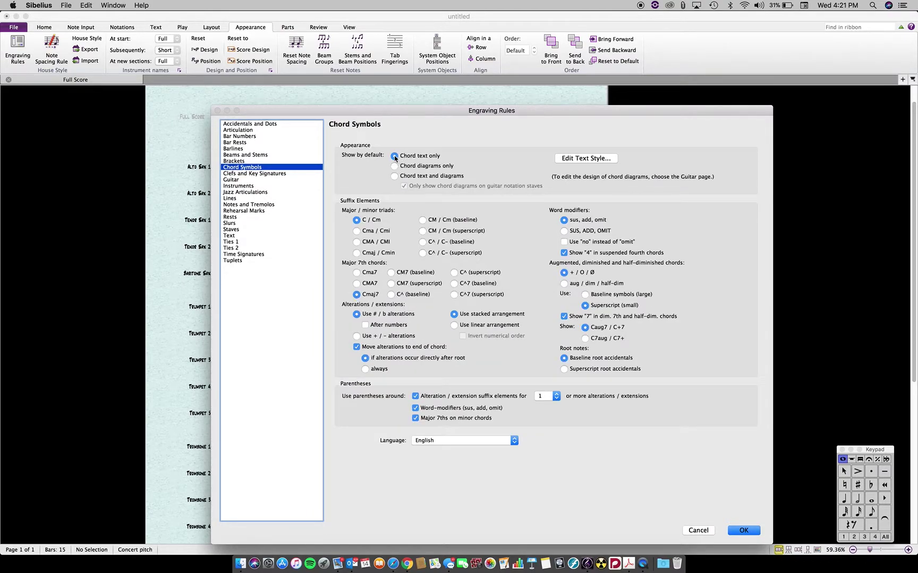
pyautogui.click(576, 159)
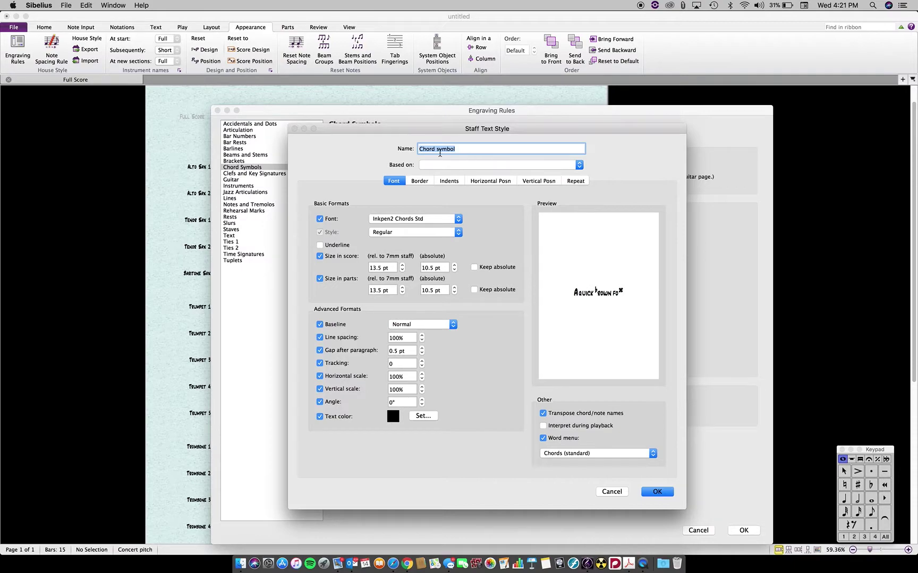
pyautogui.click(487, 181)
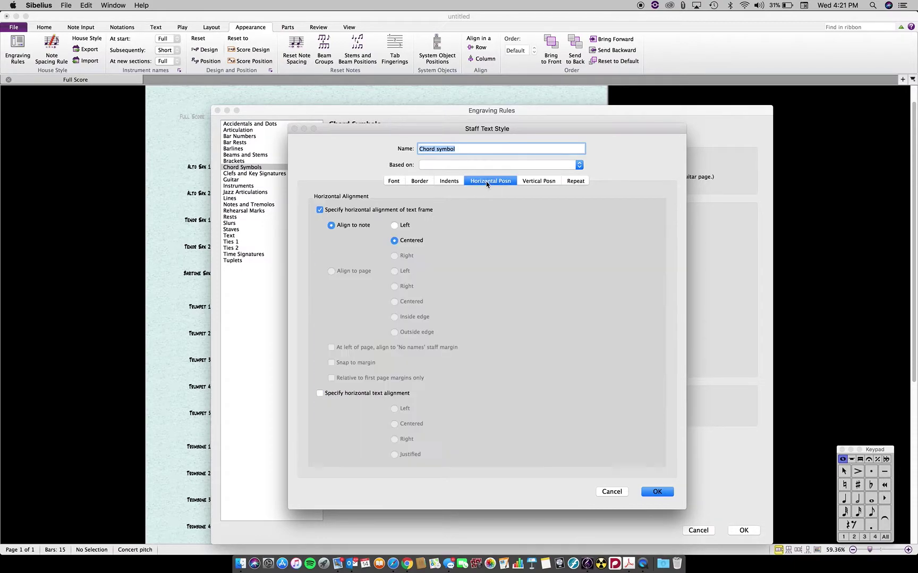
pyautogui.click(394, 226)
pyautogui.click(658, 492)
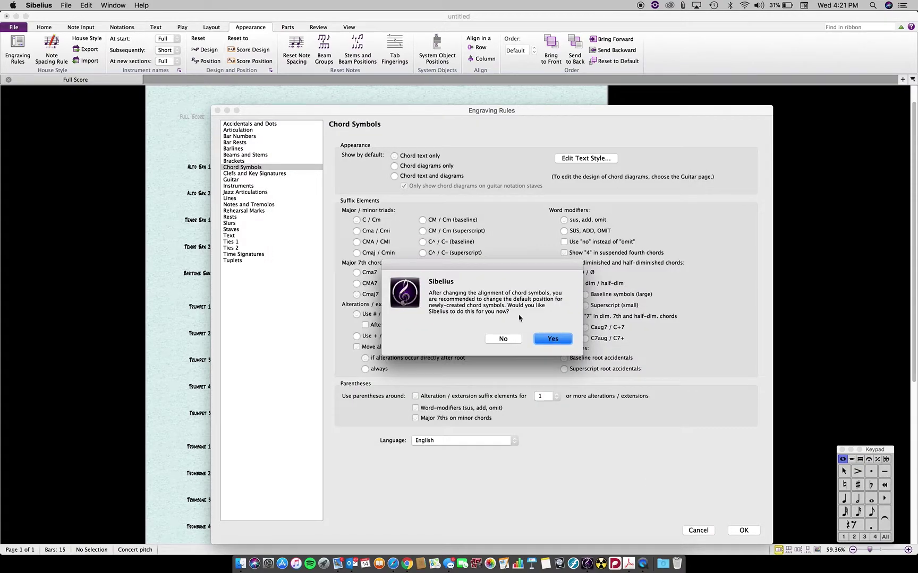
pyautogui.click(546, 338)
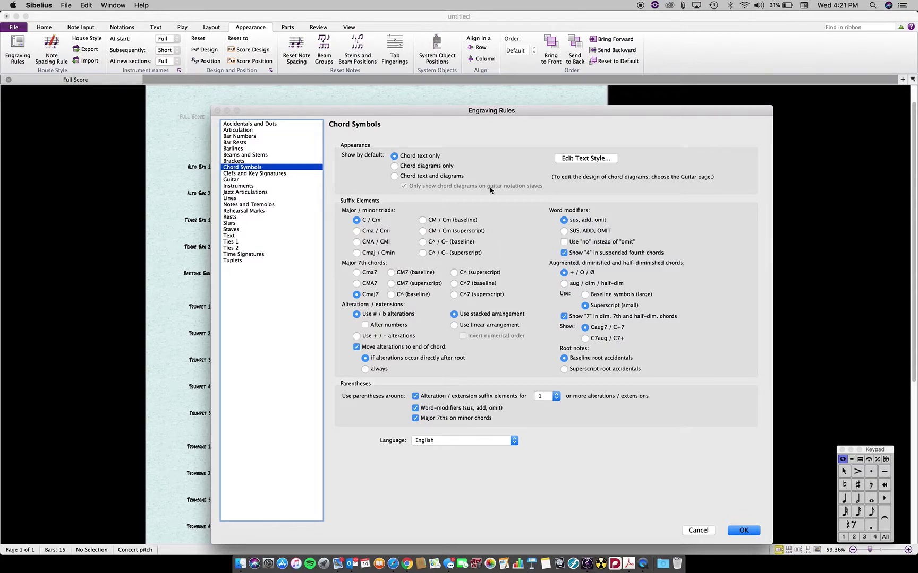
# Enlarge chord symbol text to 14.5 pt in the score and 16.0 pt in parts
pyautogui.click(578, 160)
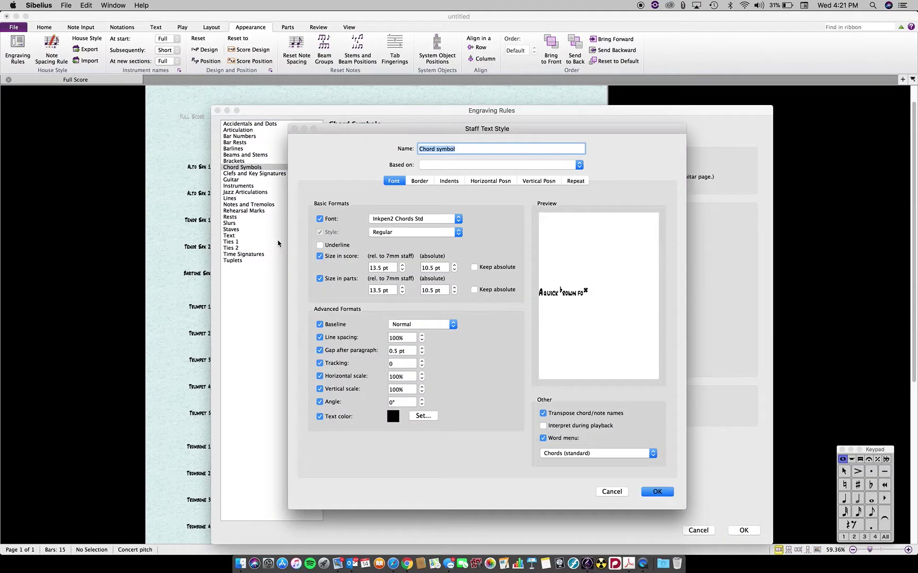
pyautogui.click(454, 288)
pyautogui.click(455, 288)
pyautogui.click(454, 288)
pyautogui.click(455, 288)
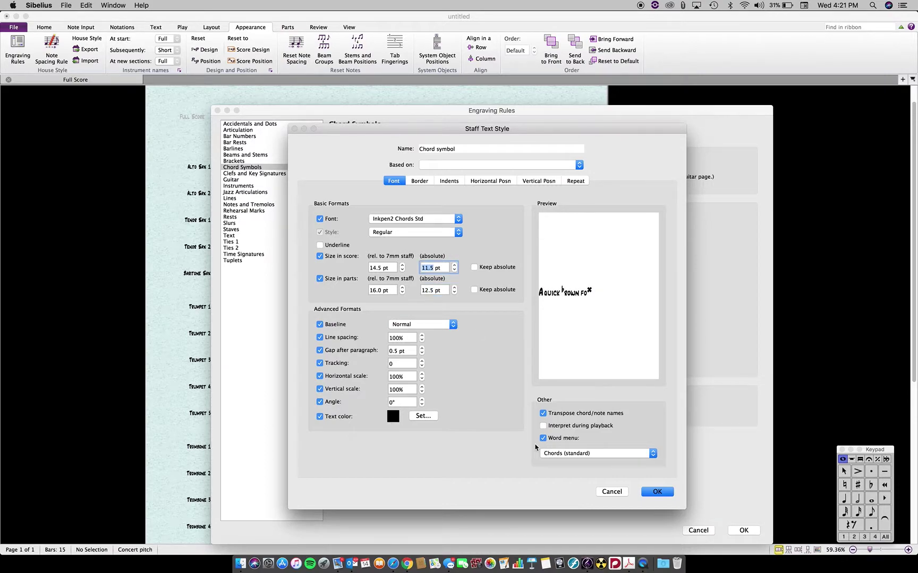
pyautogui.click(657, 491)
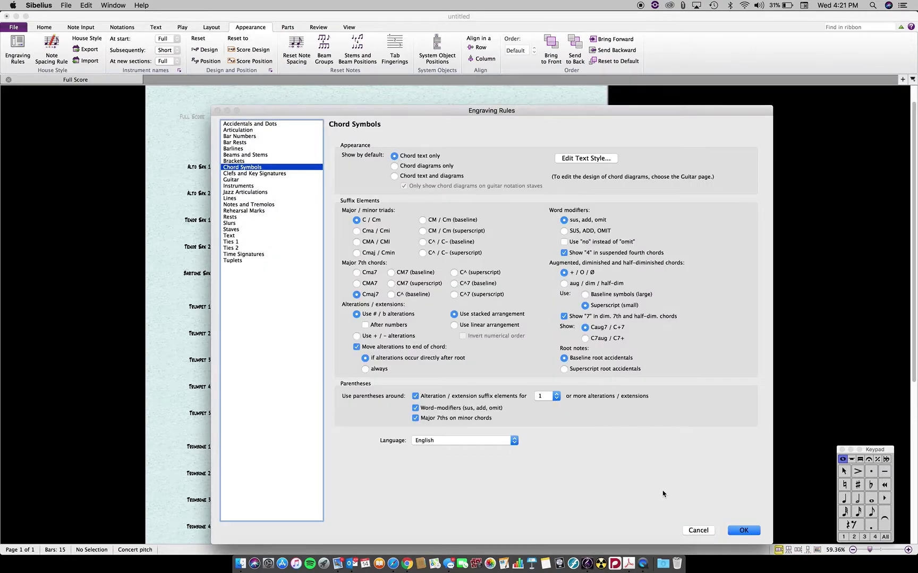
pyautogui.click(238, 139)
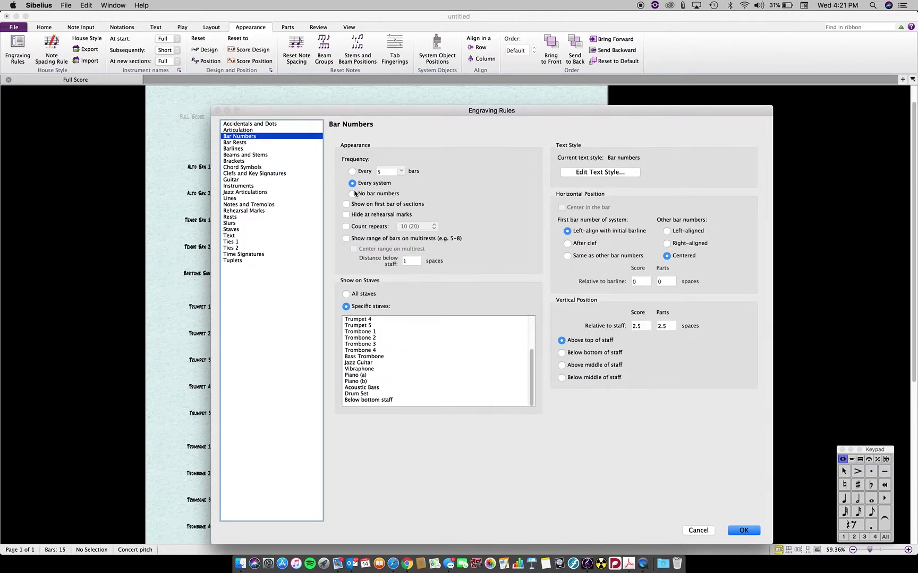
# Set No bar numbers and make rehearsal marks show the bar number, then apply
pyautogui.click(355, 194)
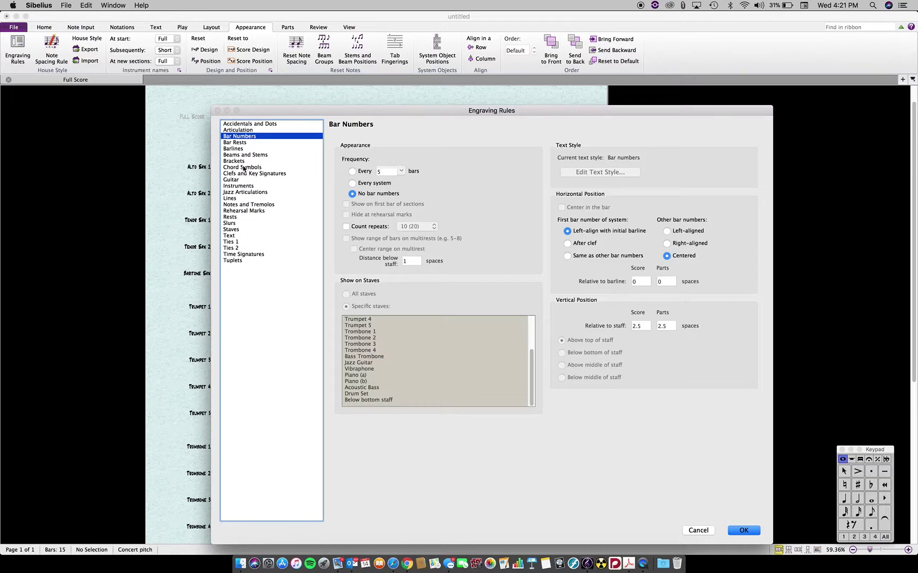
pyautogui.click(236, 211)
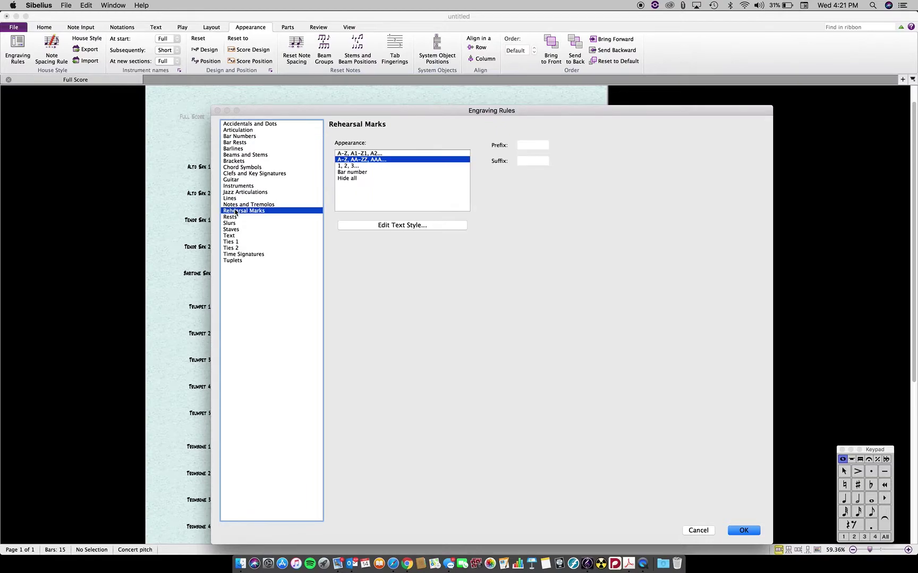
pyautogui.click(352, 172)
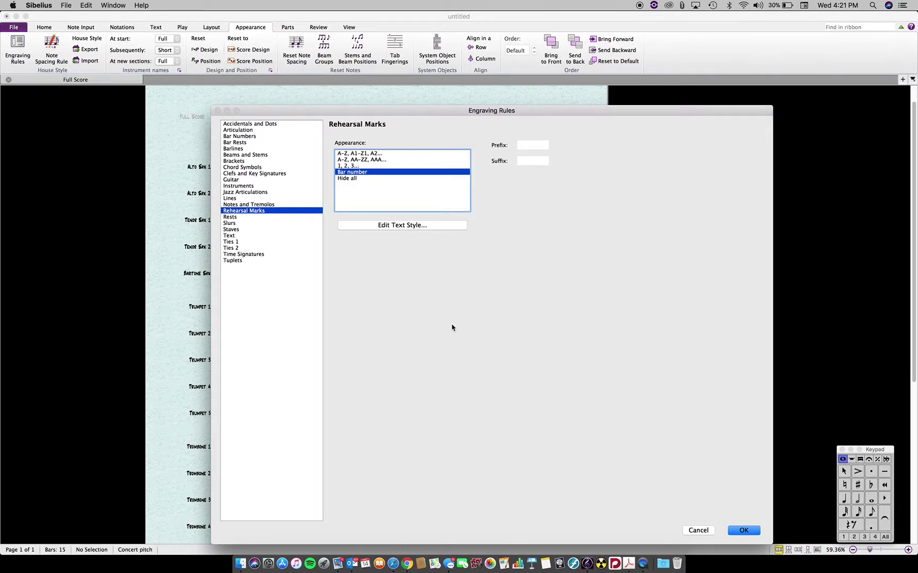
pyautogui.click(744, 532)
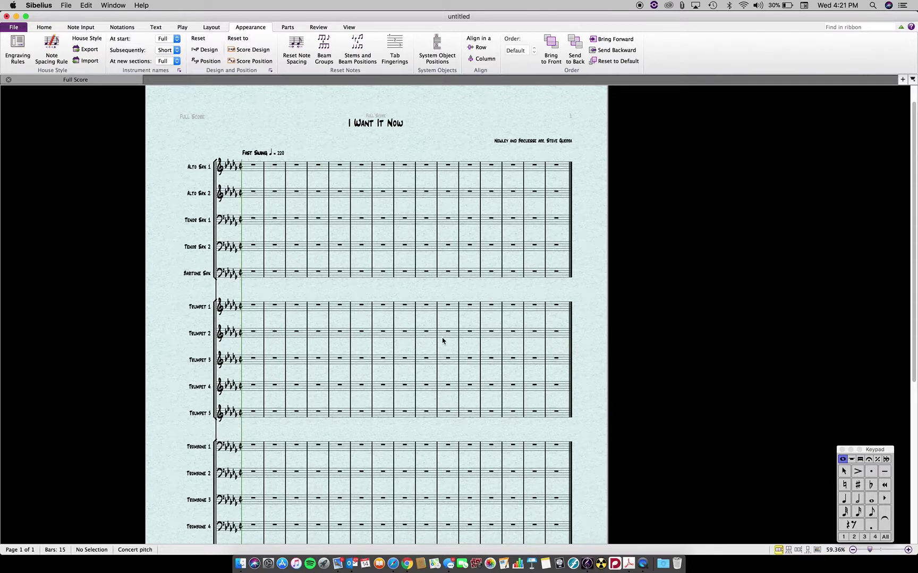
# Append a bar at the end, then add and delete a test rehearsal mark at bar 7
pyautogui.click(372, 180)
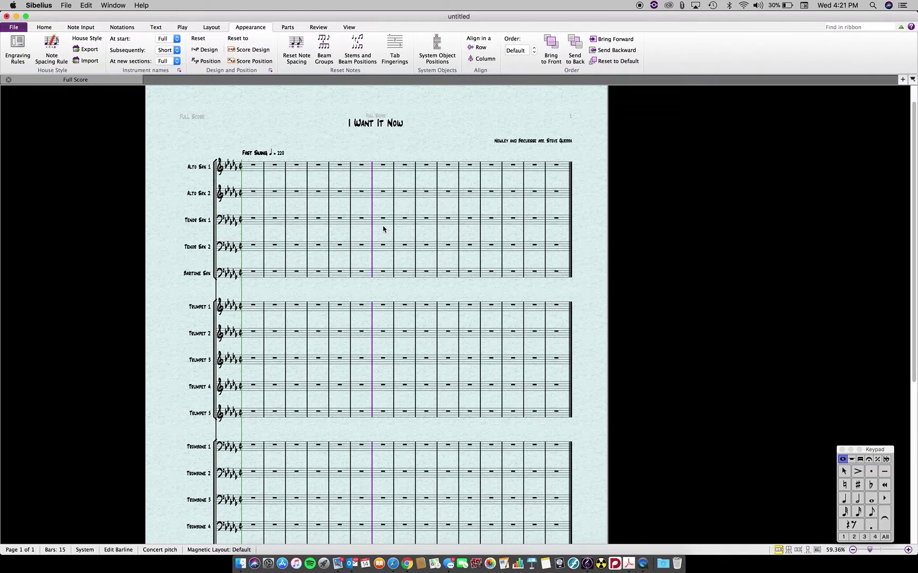
pyautogui.press('super+b')
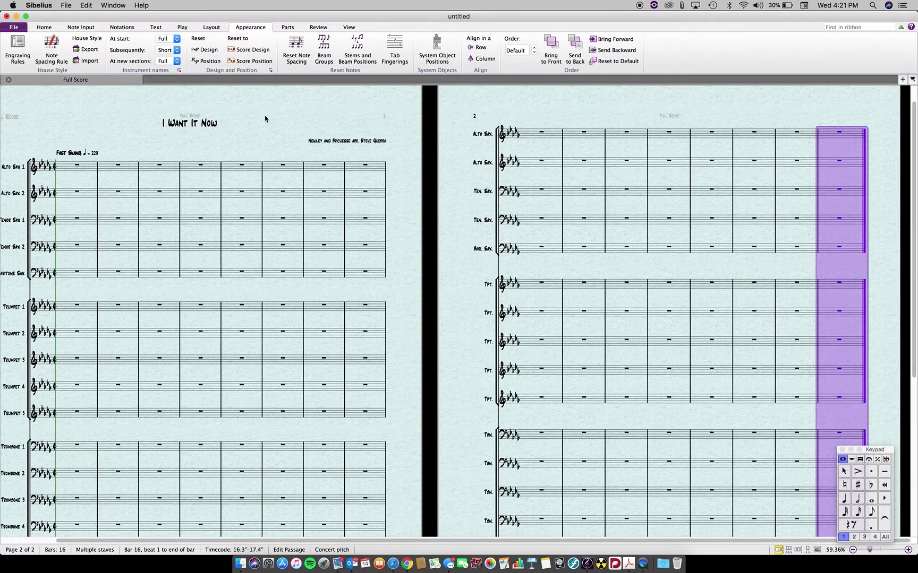
pyautogui.click(303, 186)
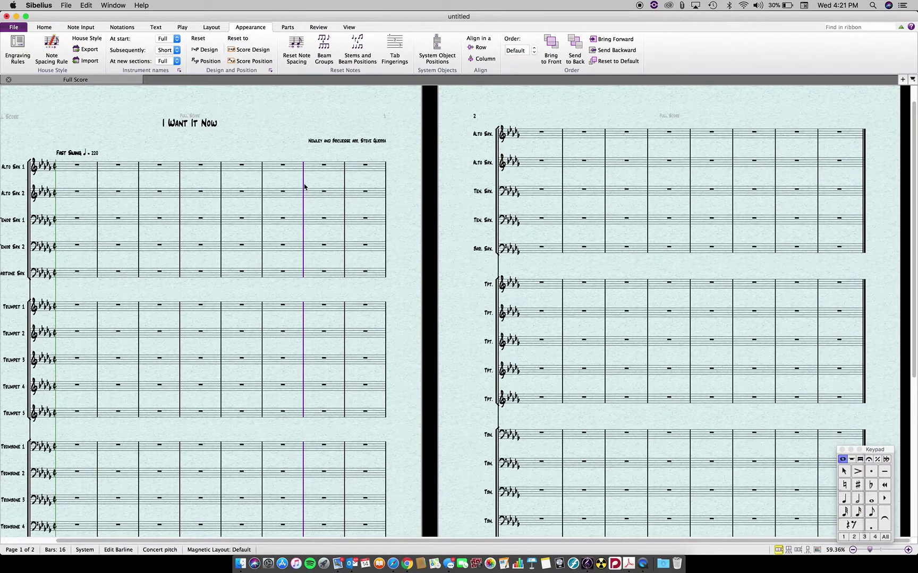
pyautogui.press('super+r')
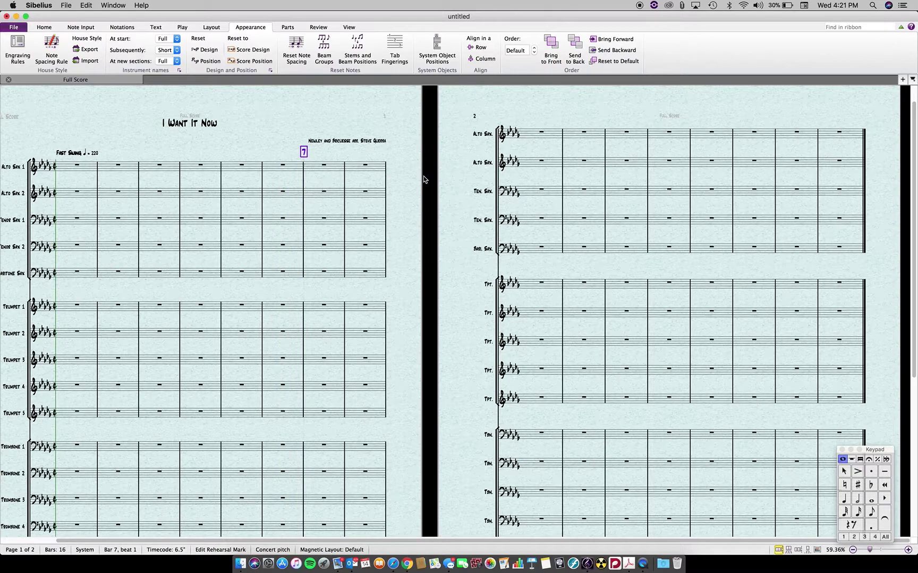
pyautogui.moveTo(303, 154); pyautogui.dragTo(336, 156)
pyautogui.press('Delete')
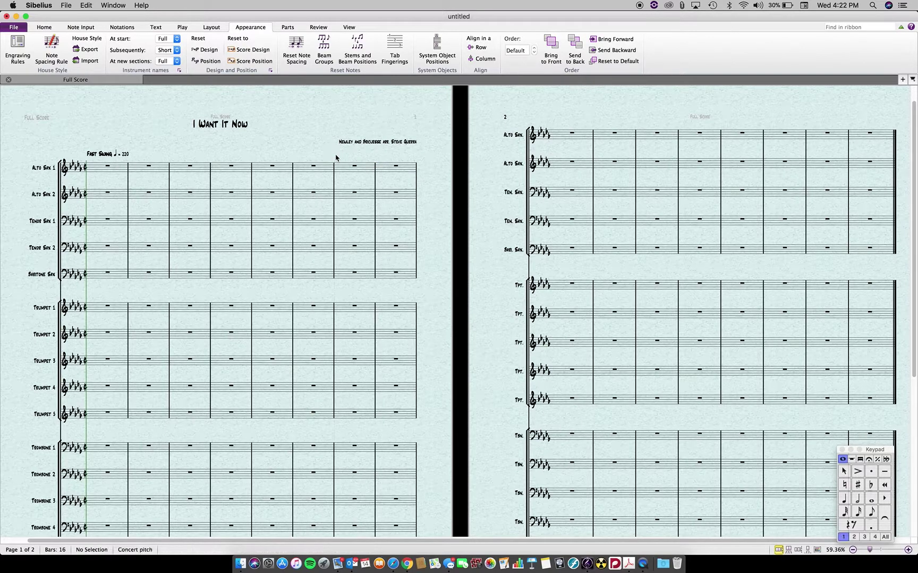
# Switch the score to Panorama view as one continuous horizontal strip
pyautogui.scroll(-5, 322, 148)
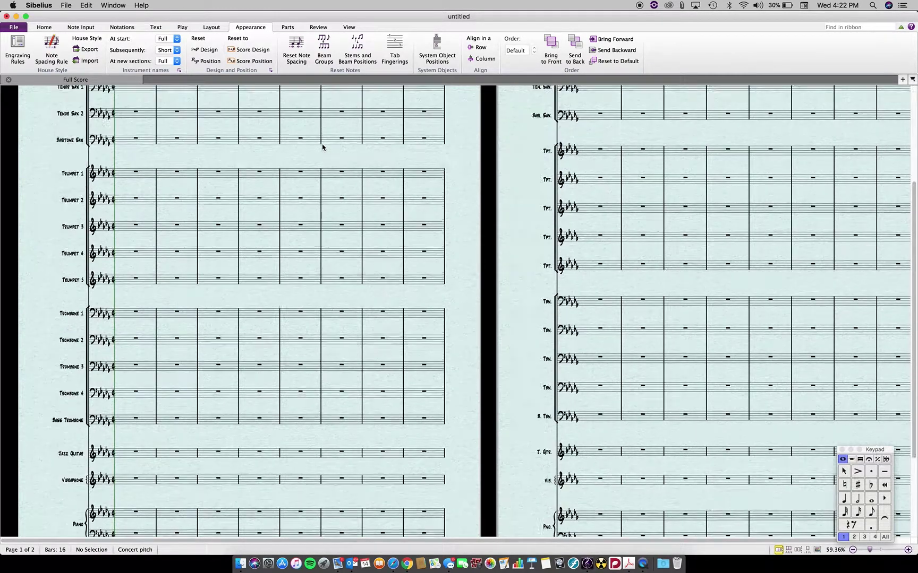
pyautogui.scroll(3, 287, 269)
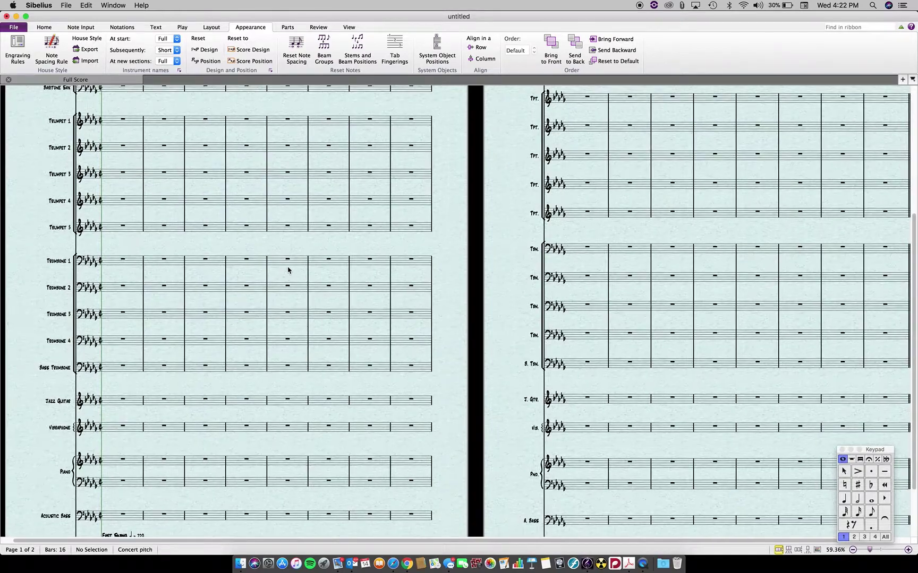
pyautogui.press('shift+super+p')
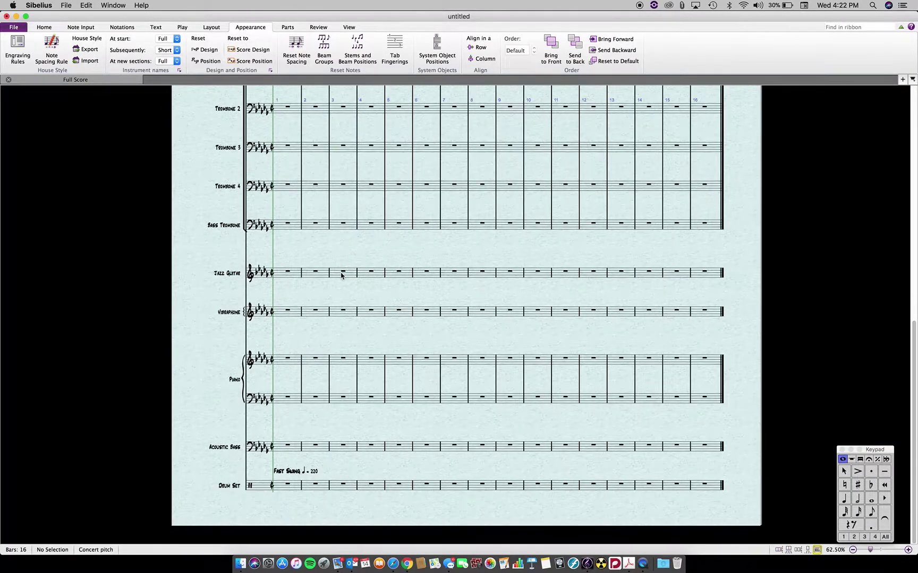
pyautogui.hscroll(3, 341, 276)
pyautogui.scroll(5, 341, 276)
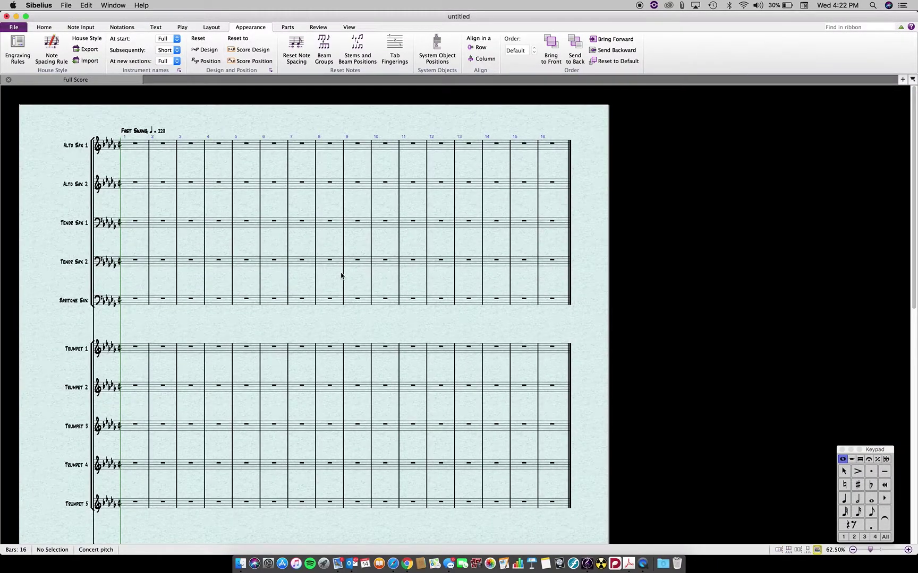